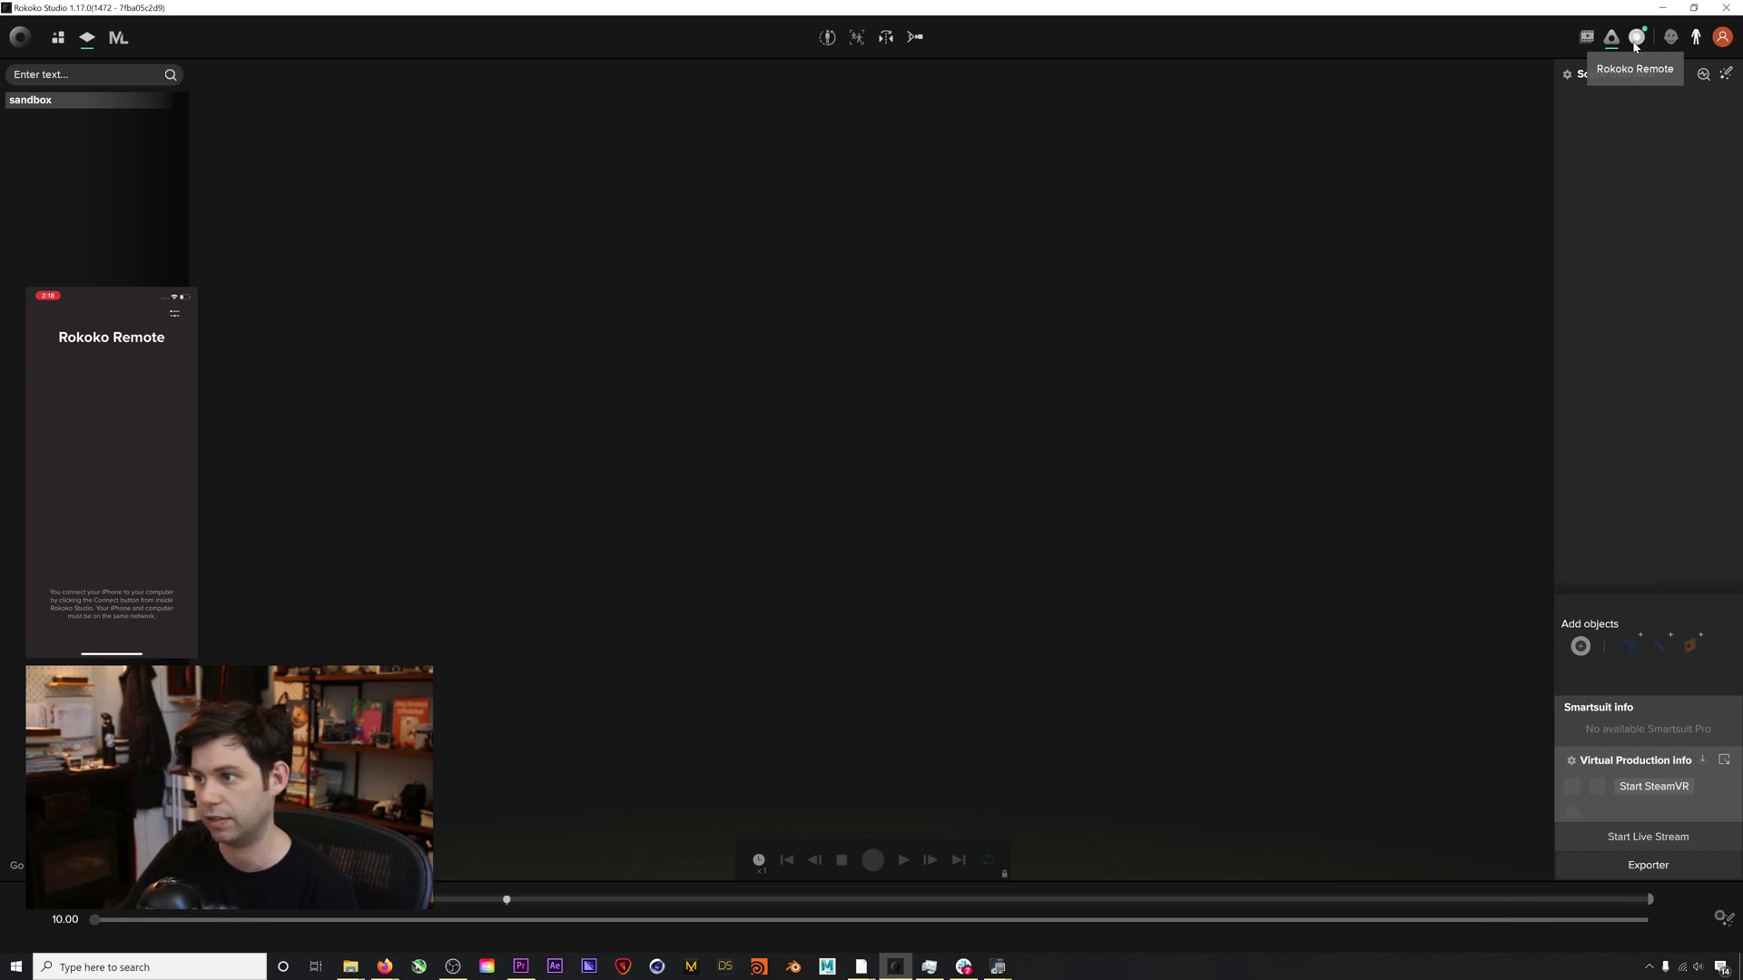
Step: Connect the iPhone running Rokoko Remote from the available devices list
left_click(1635, 44)
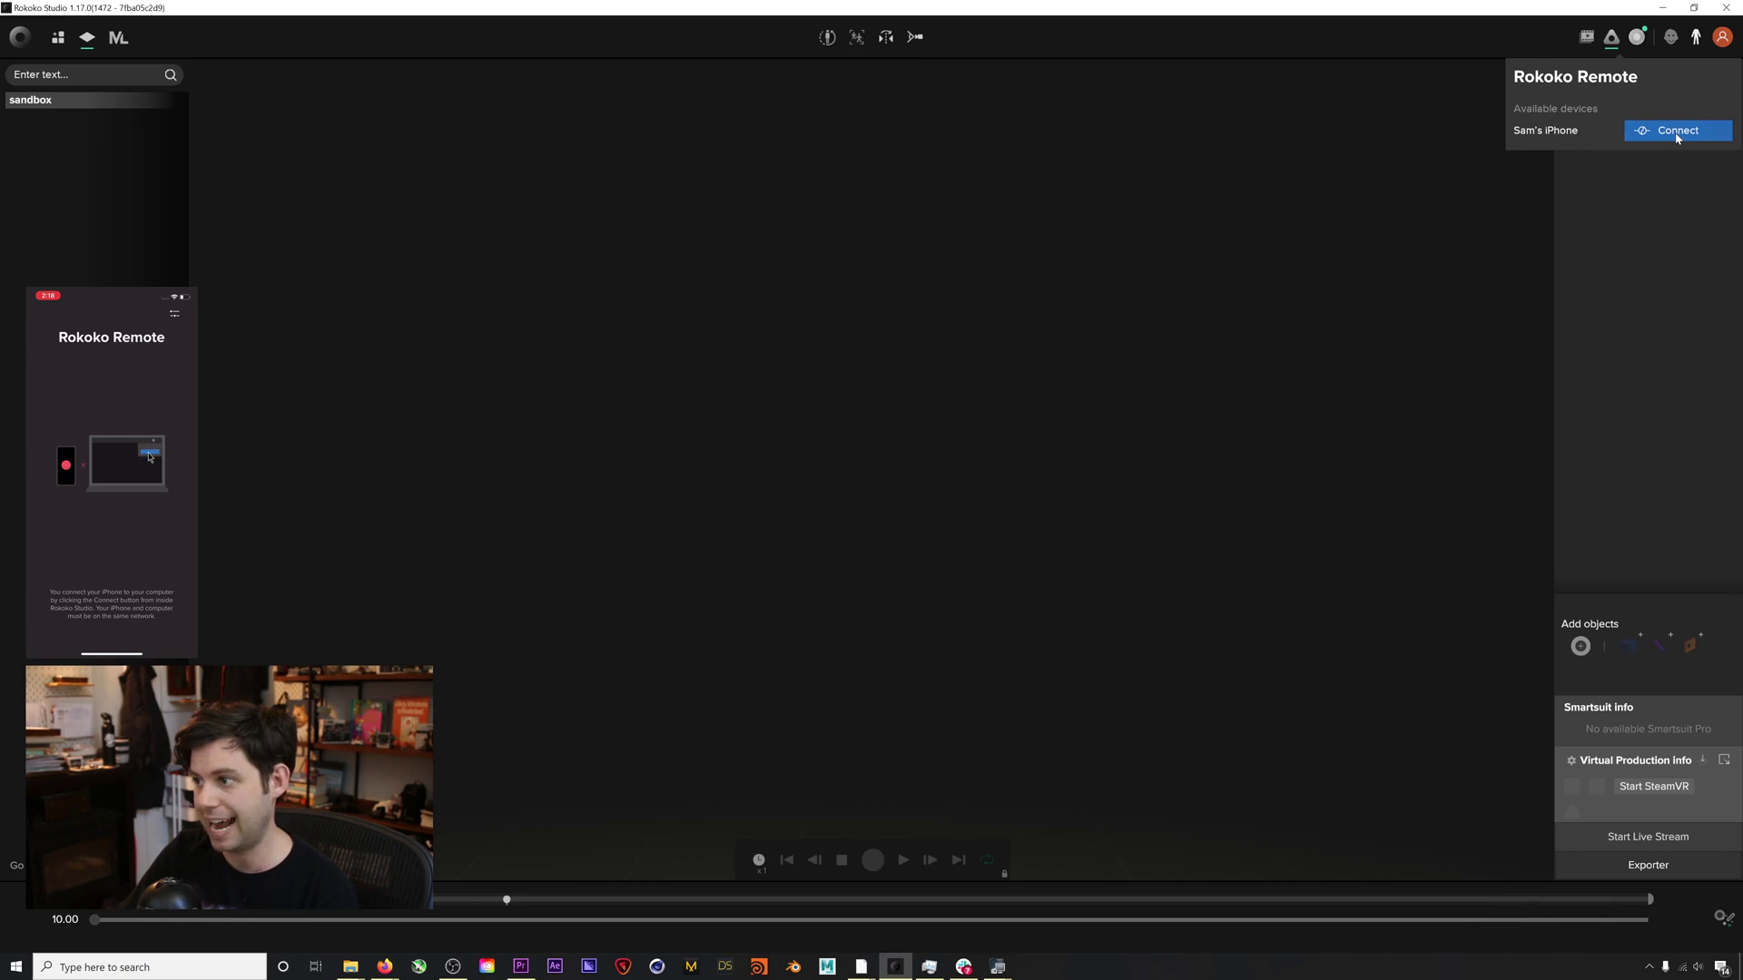
left_click(1643, 145)
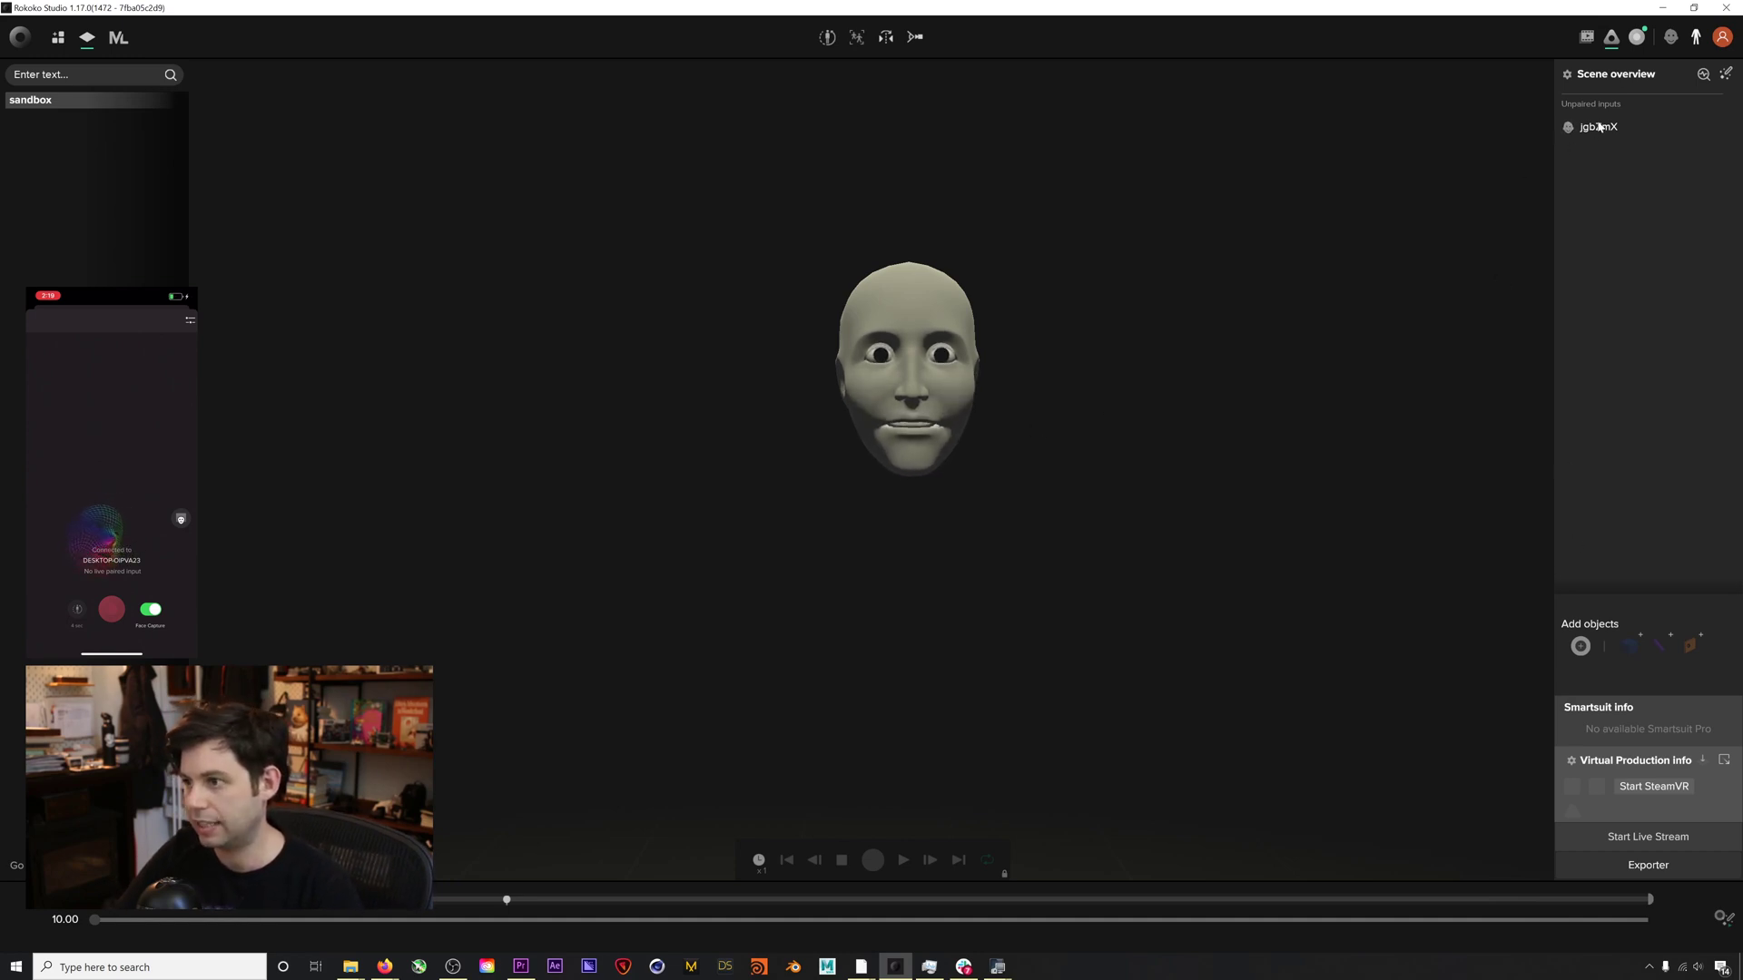
Step: Add a new actor, pair the iPhone's face input with it, and bring up the Live panel
left_click(1580, 646)
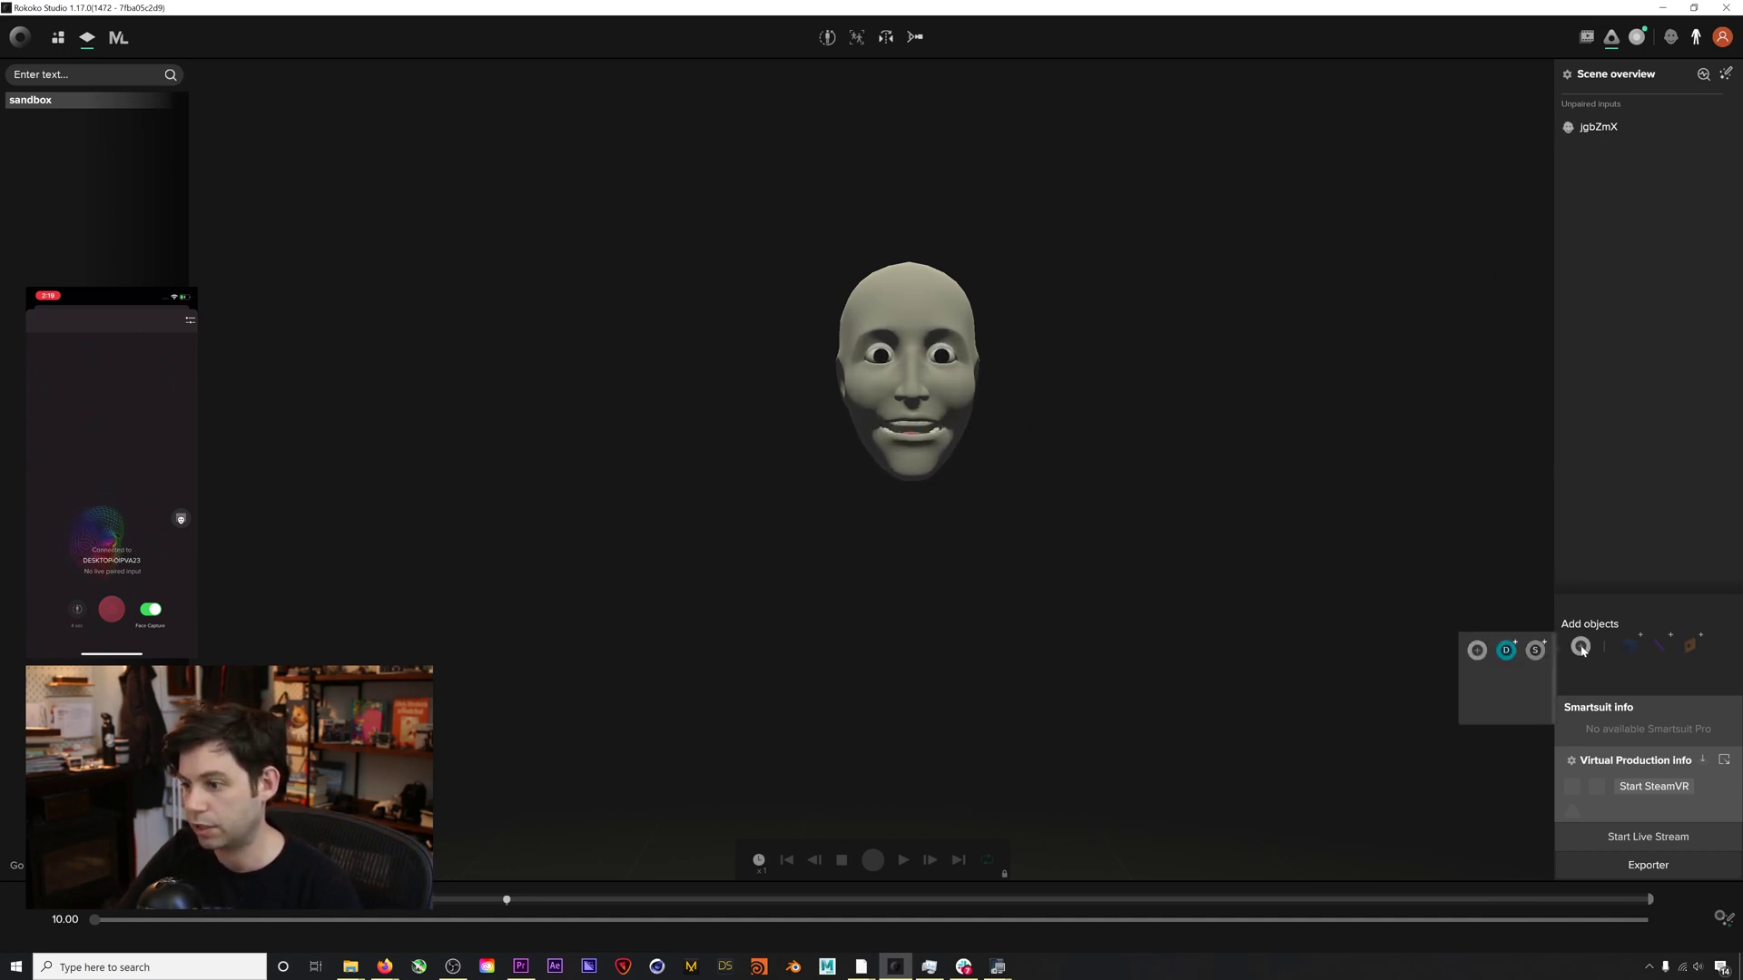
left_click(1535, 652)
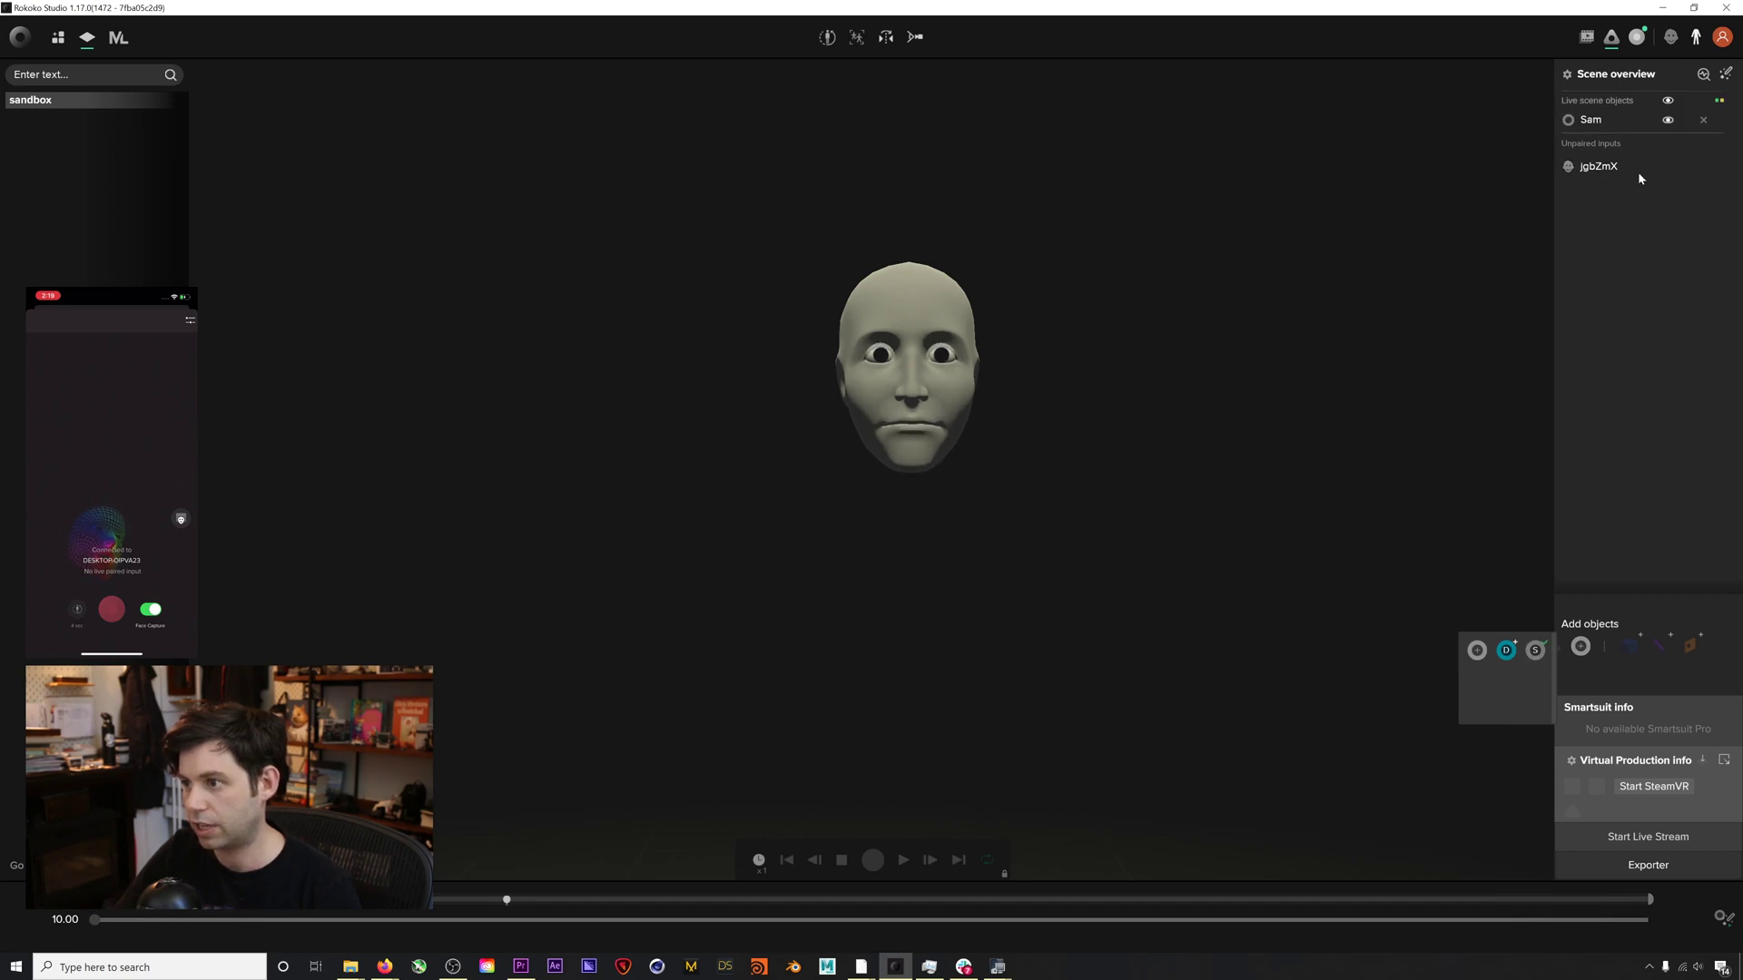
left_click_drag(1619, 166, 1598, 124)
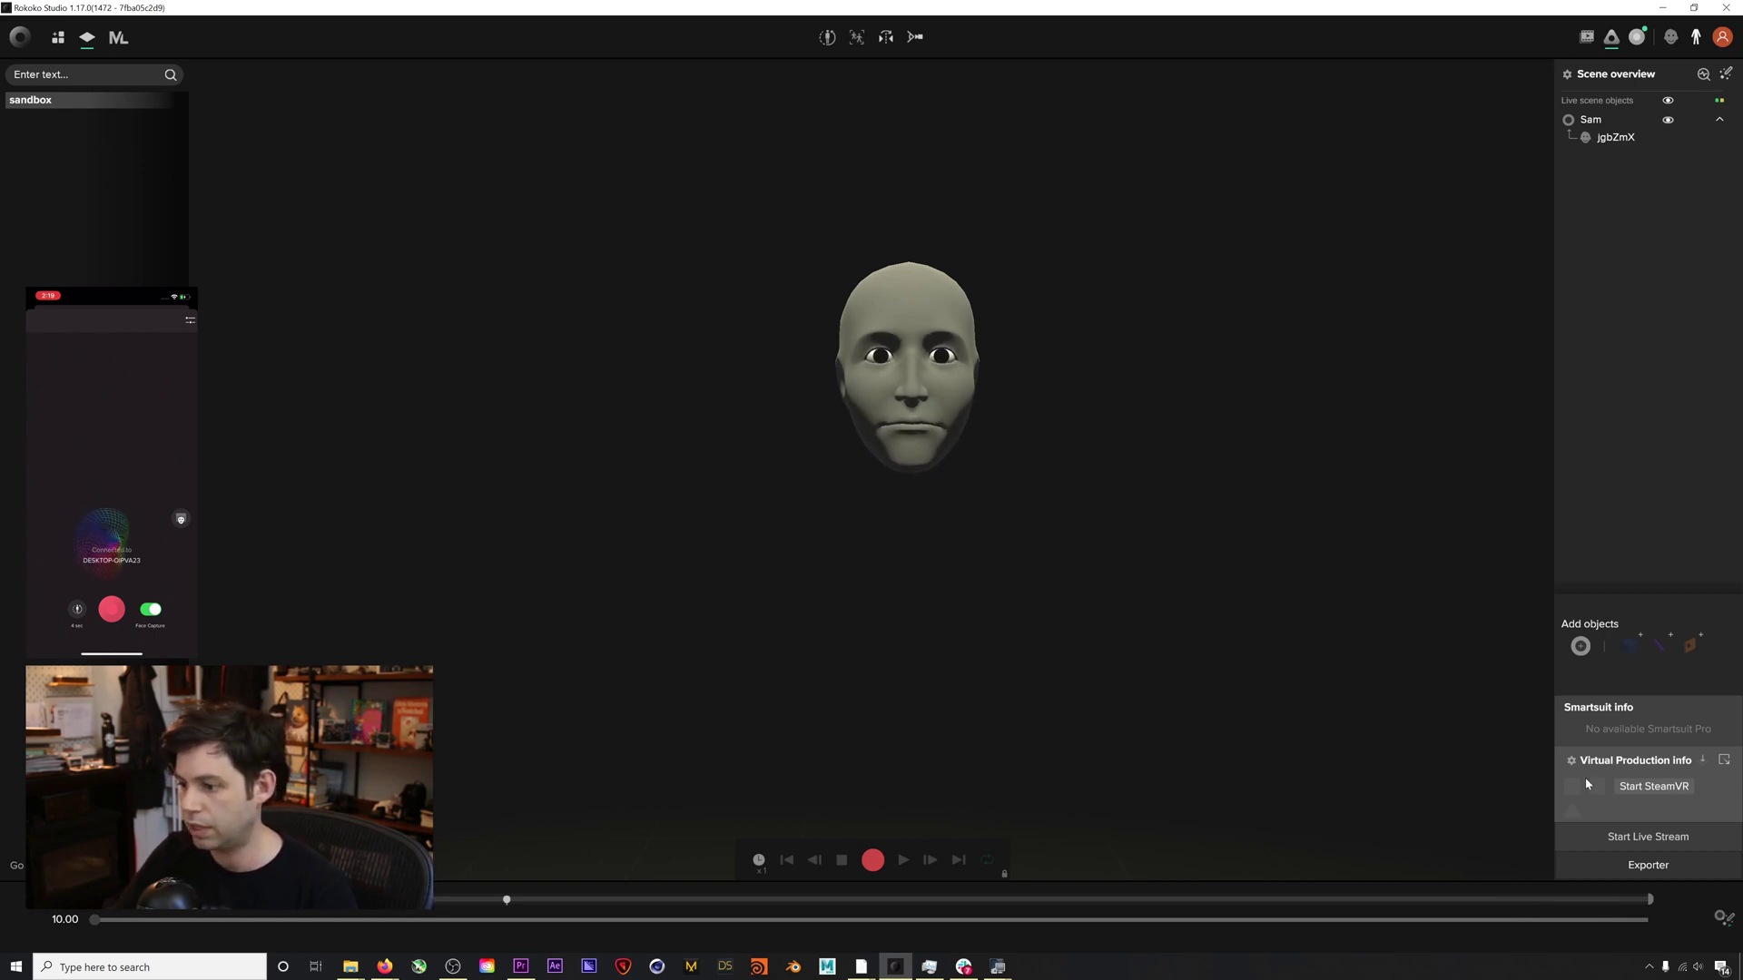
left_click(1648, 837)
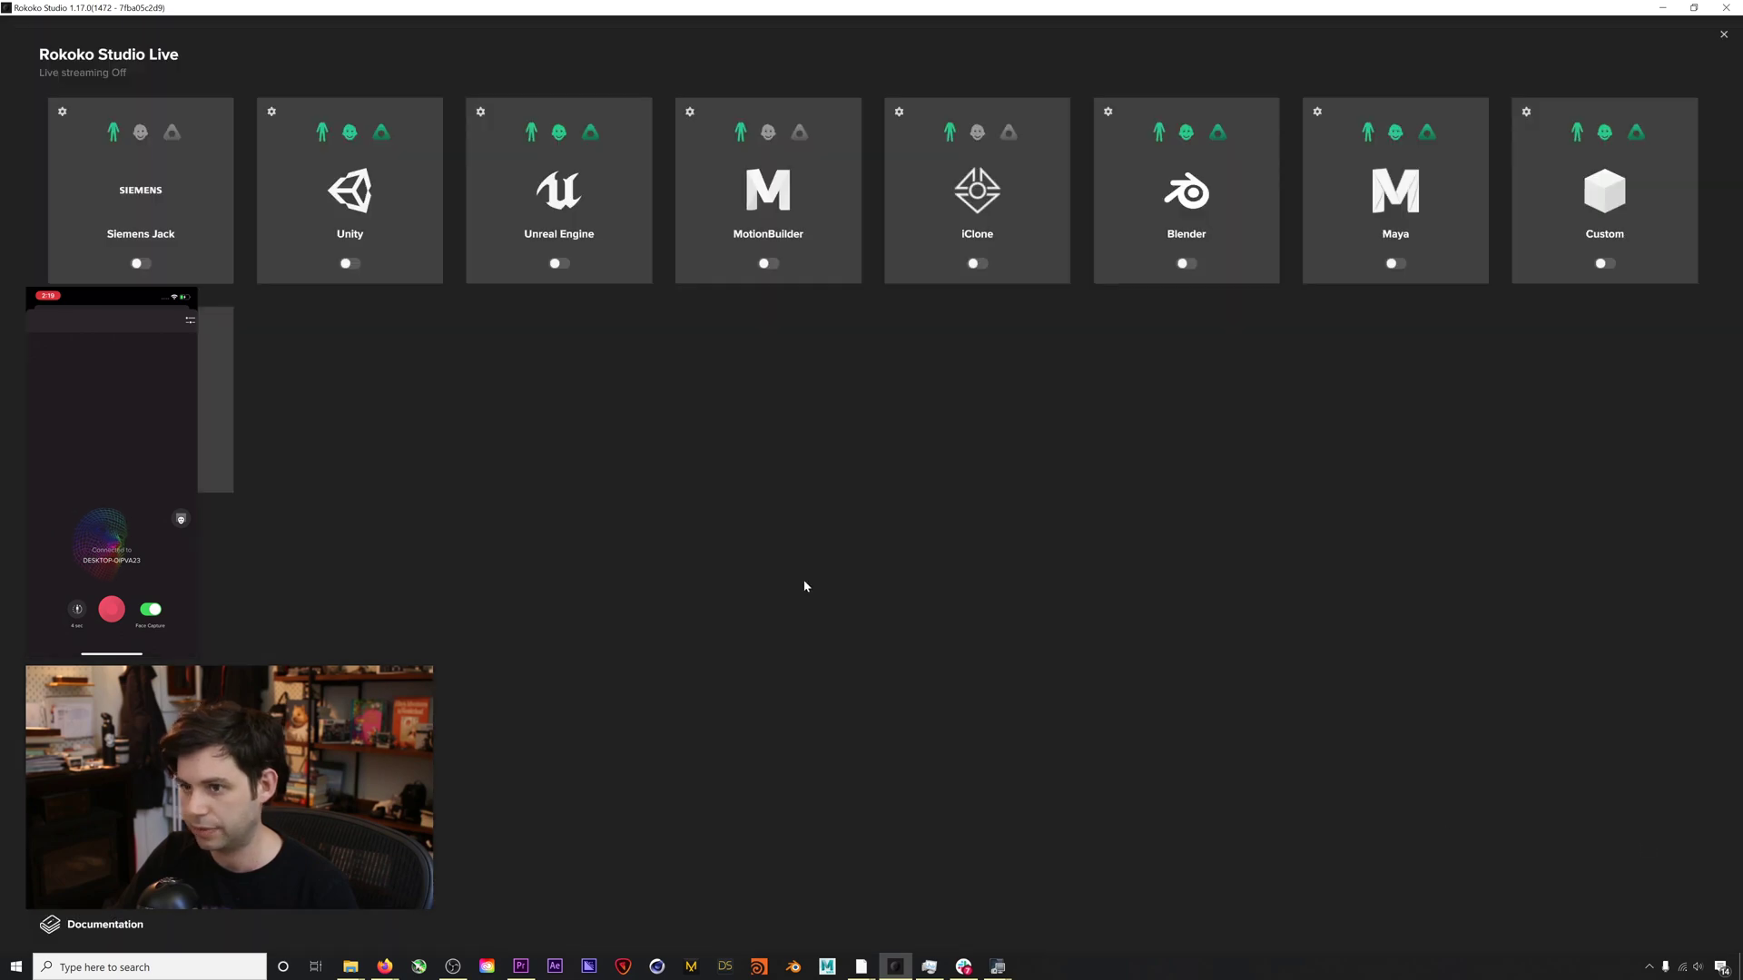
Step: Enable the Maya live stream, confirming 127.0.0.1 port 14043, then close the Live panel
left_click(1394, 265)
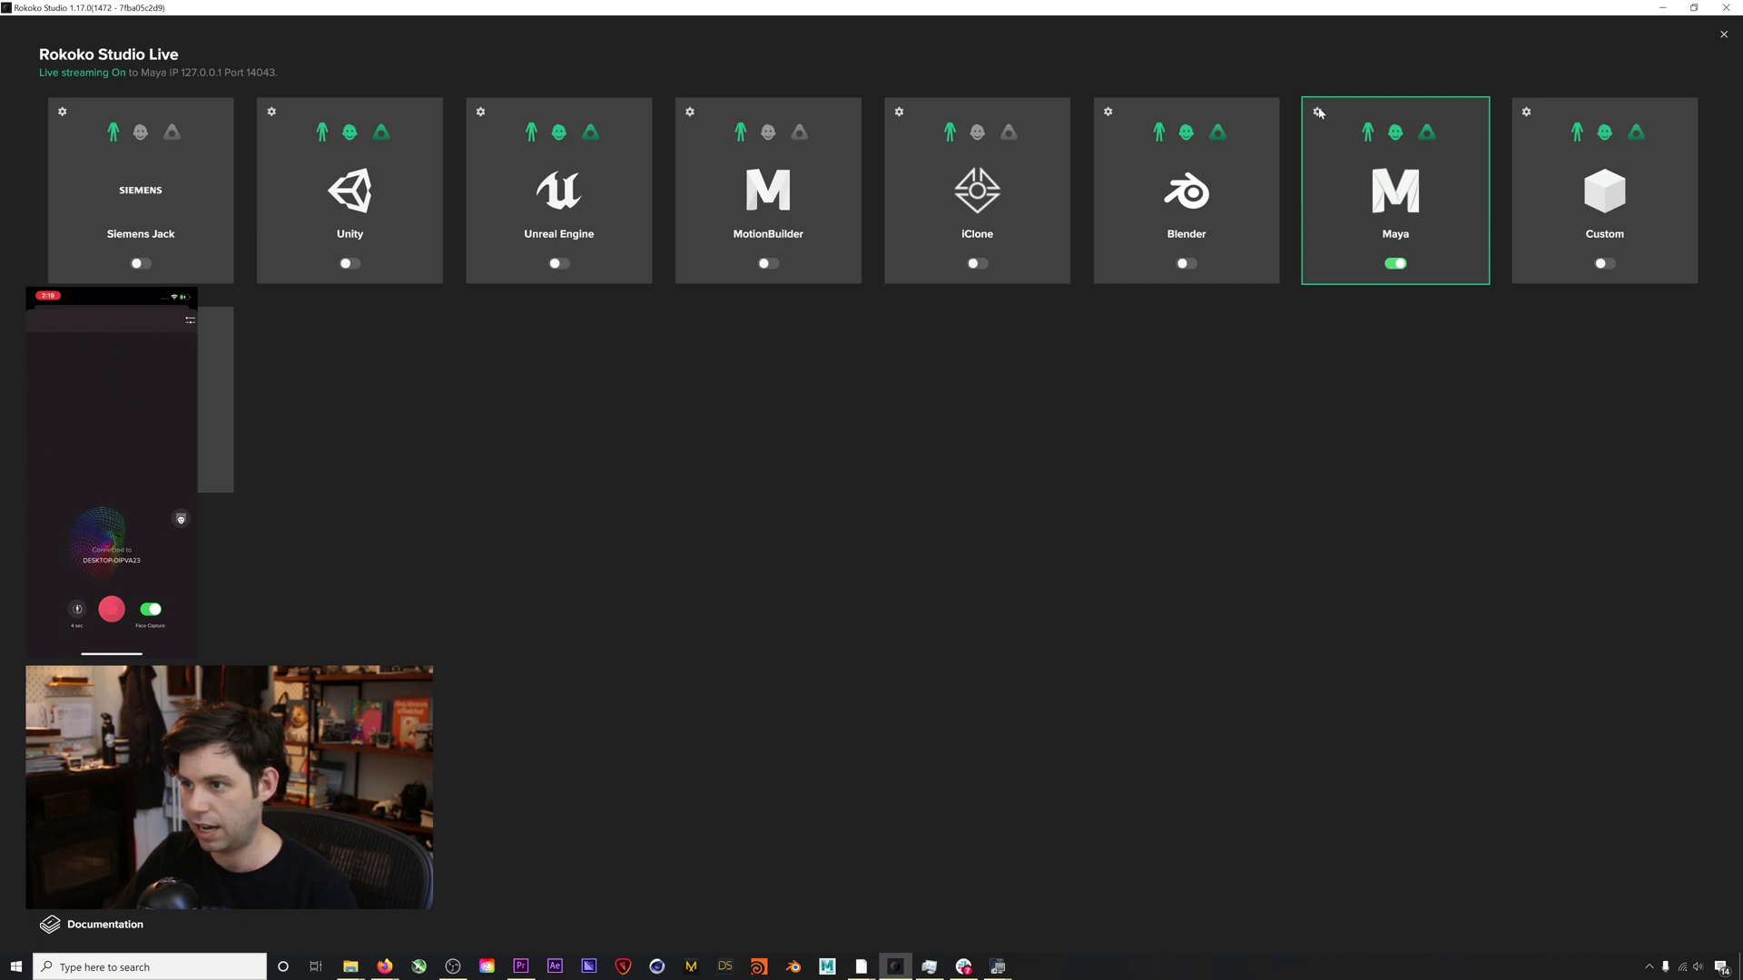
left_click(1334, 153)
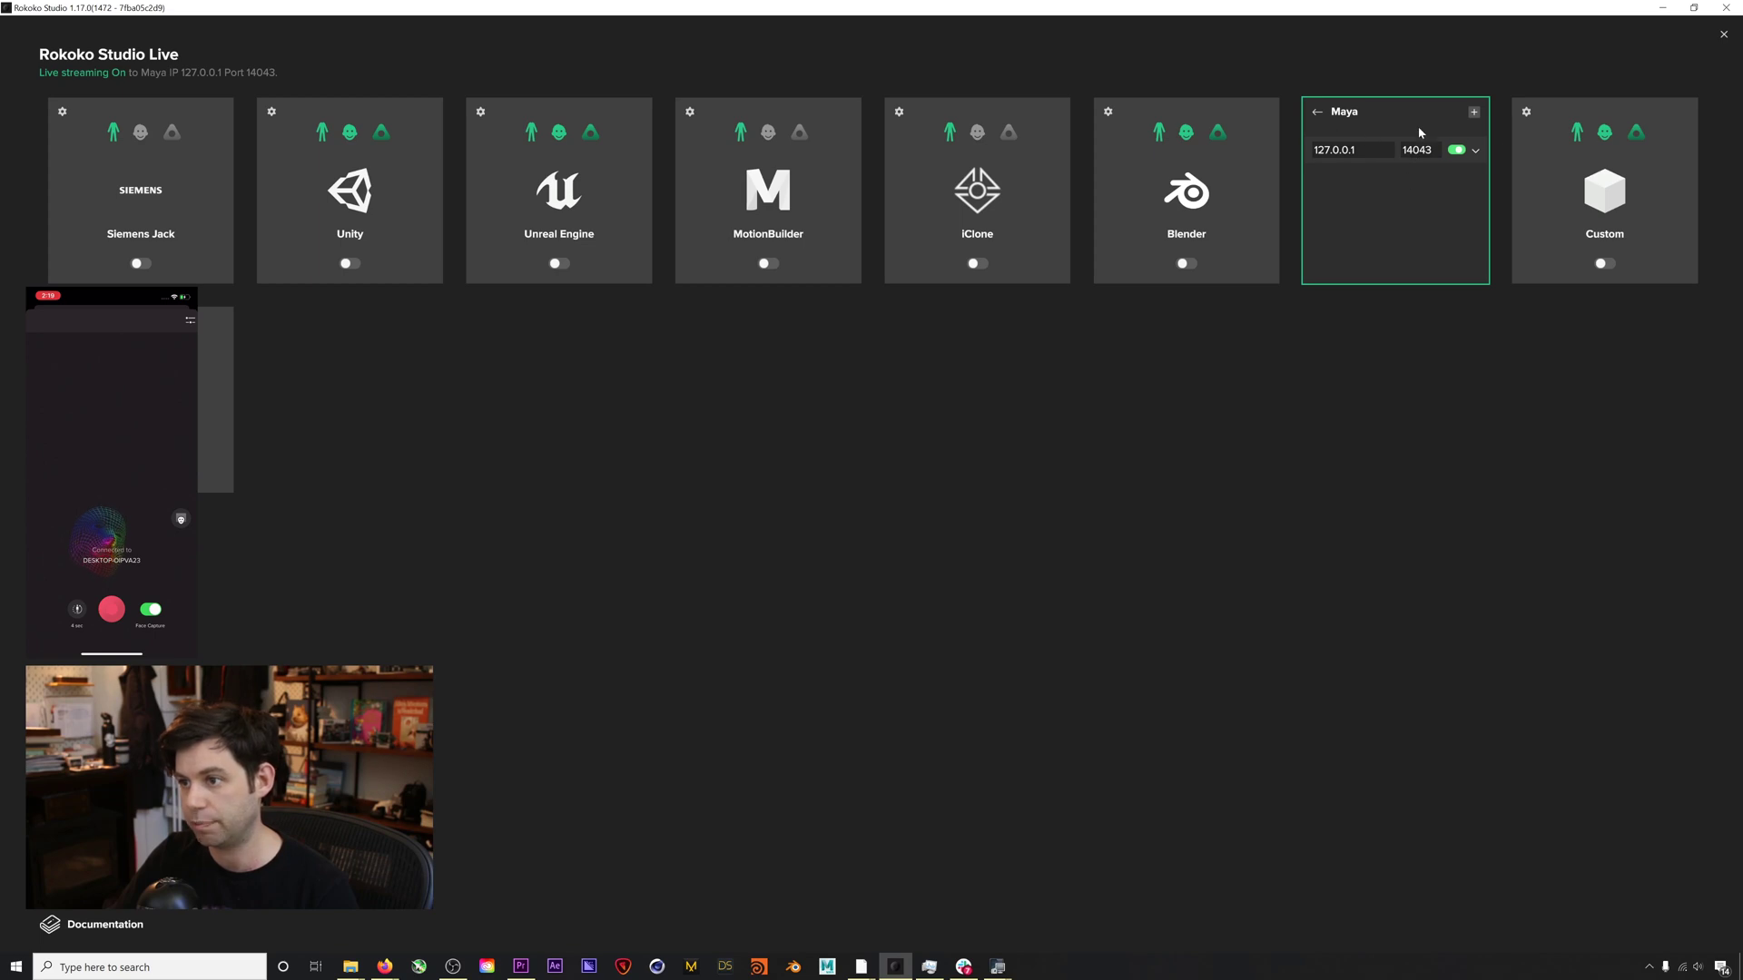
left_click(1318, 112)
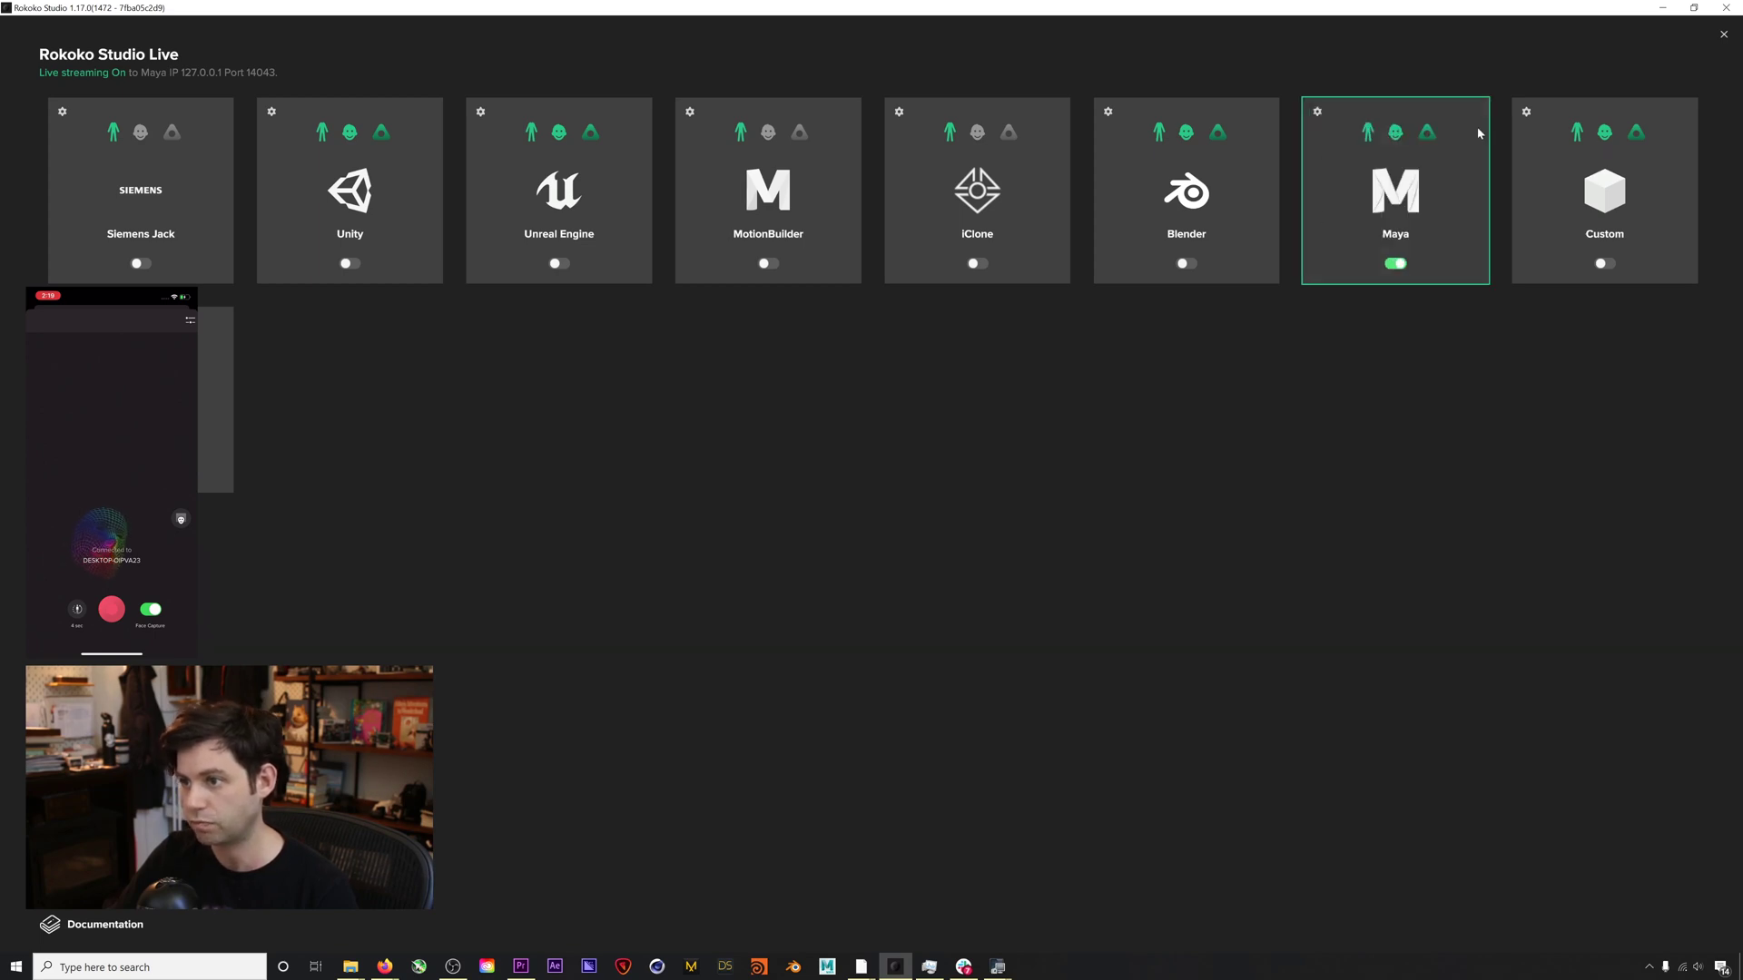
left_click(1723, 37)
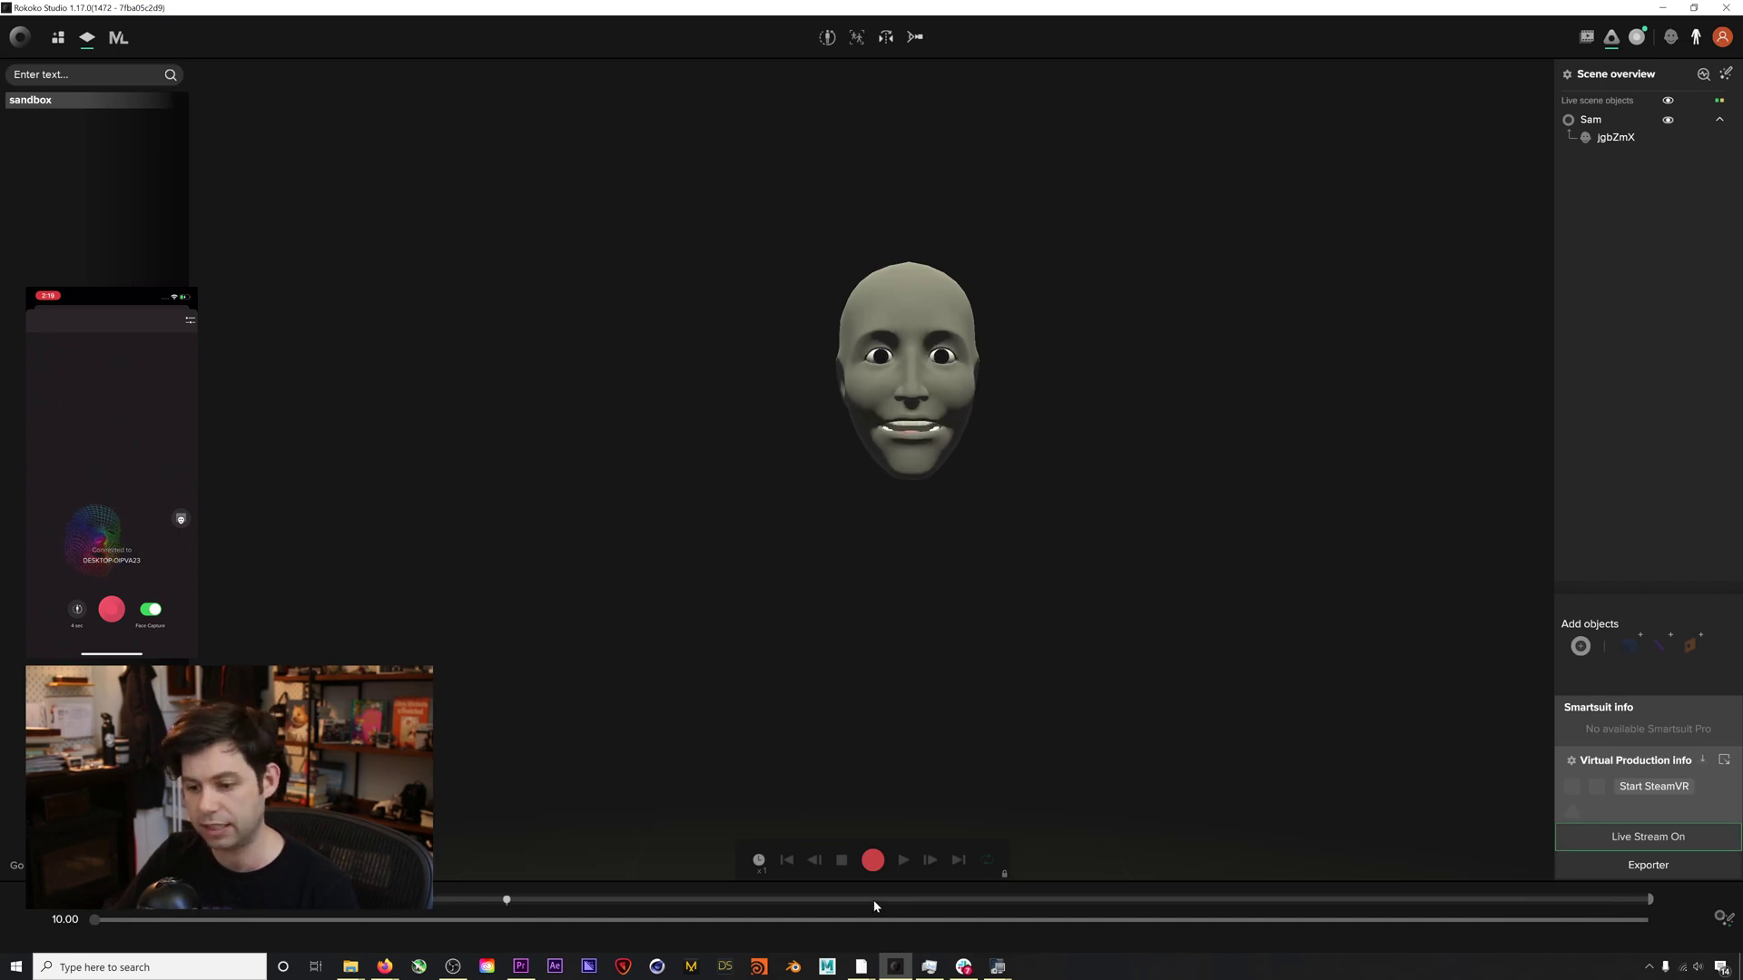
left_click(860, 963)
Step: Switch to the untitled Maya window with the big-eared creature in T-pose
left_click(935, 903)
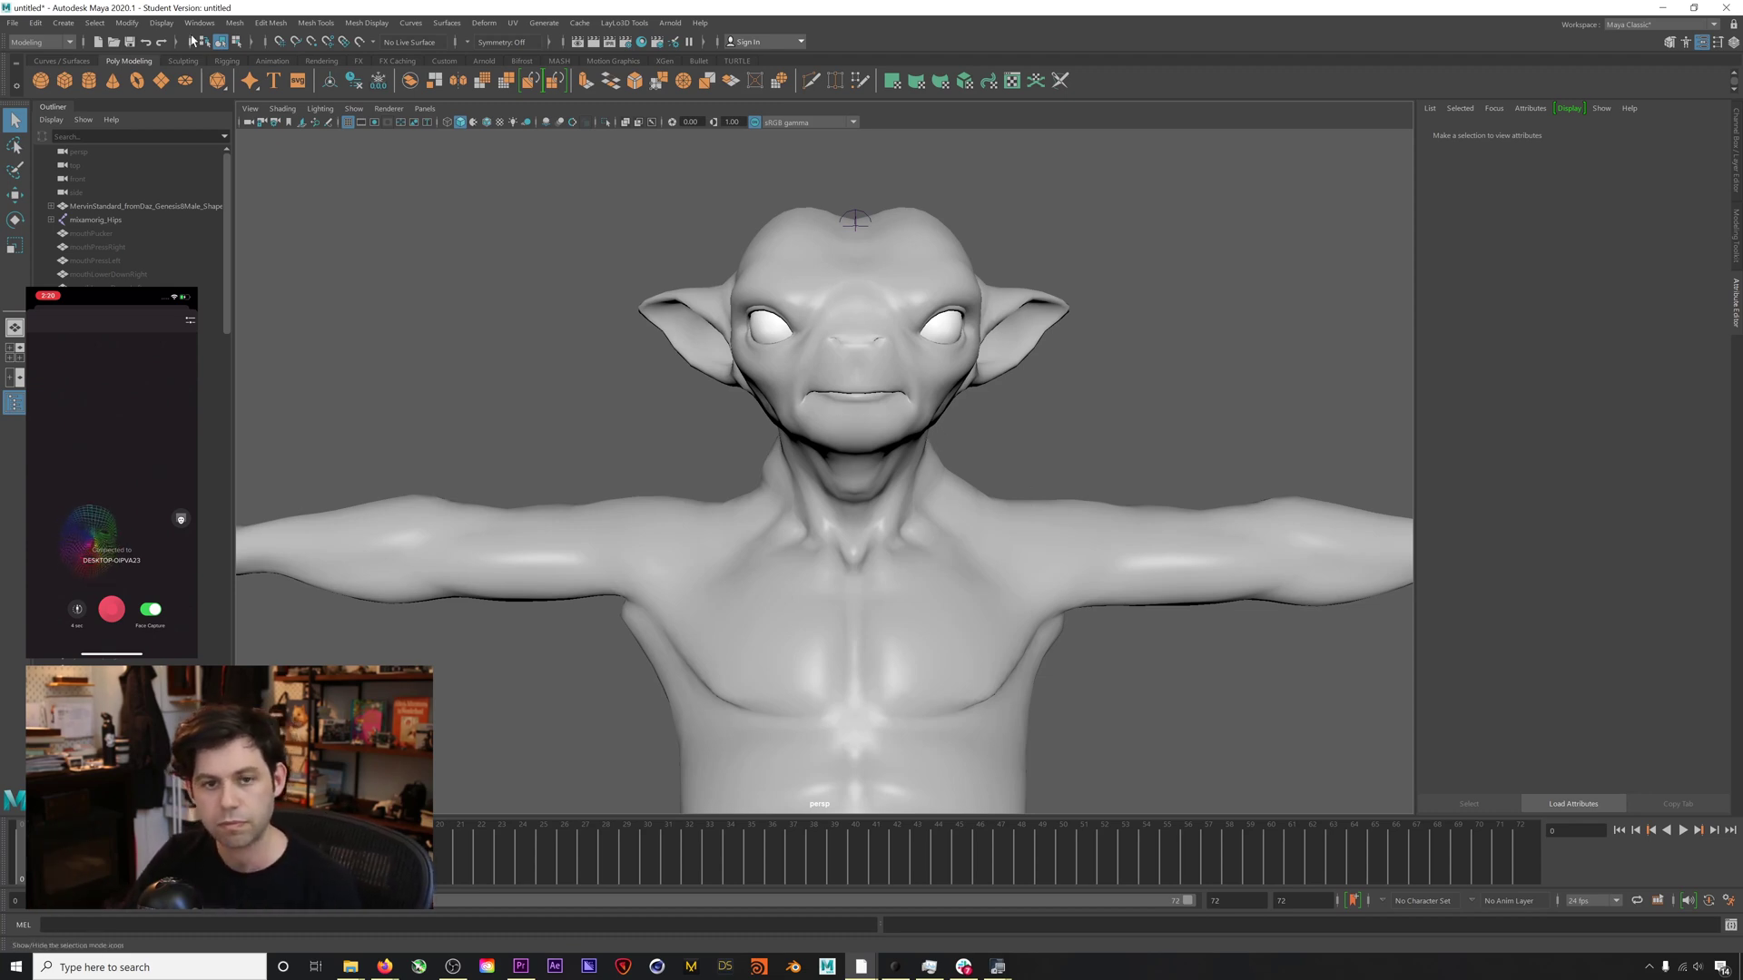
Step: Confirm in the Plug-in Manager that FaceCapt.py is loaded, then close it
left_click(162, 24)
left_click(165, 27)
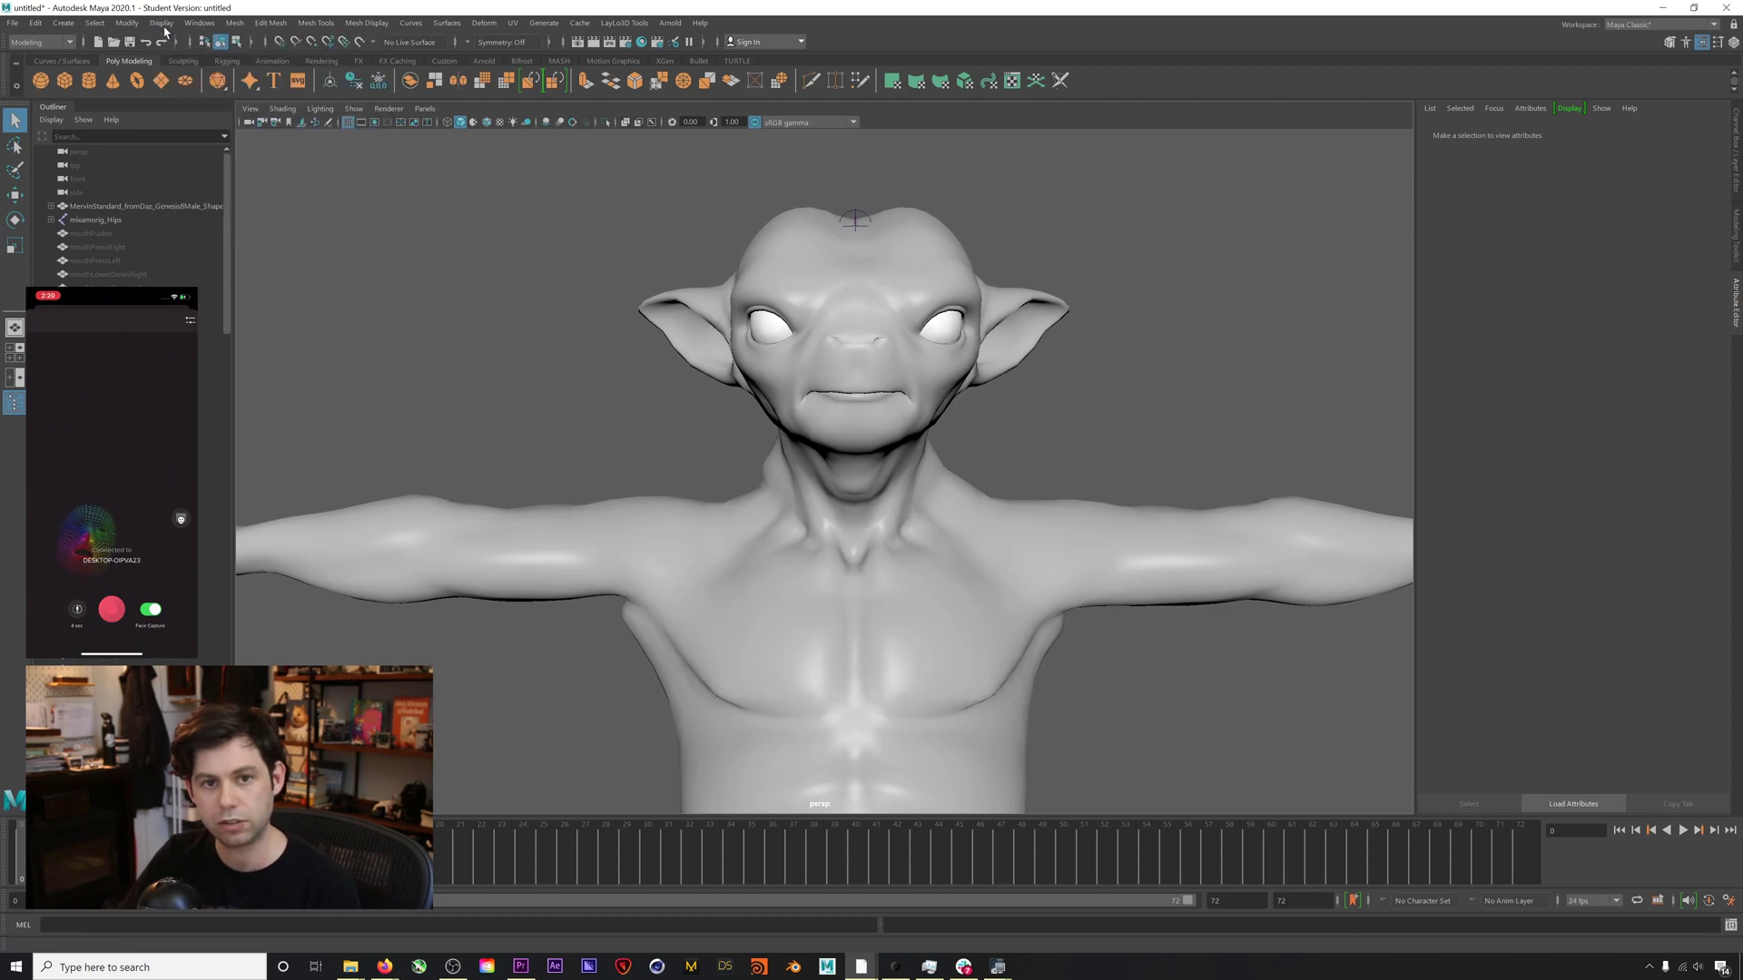
left_click(163, 24)
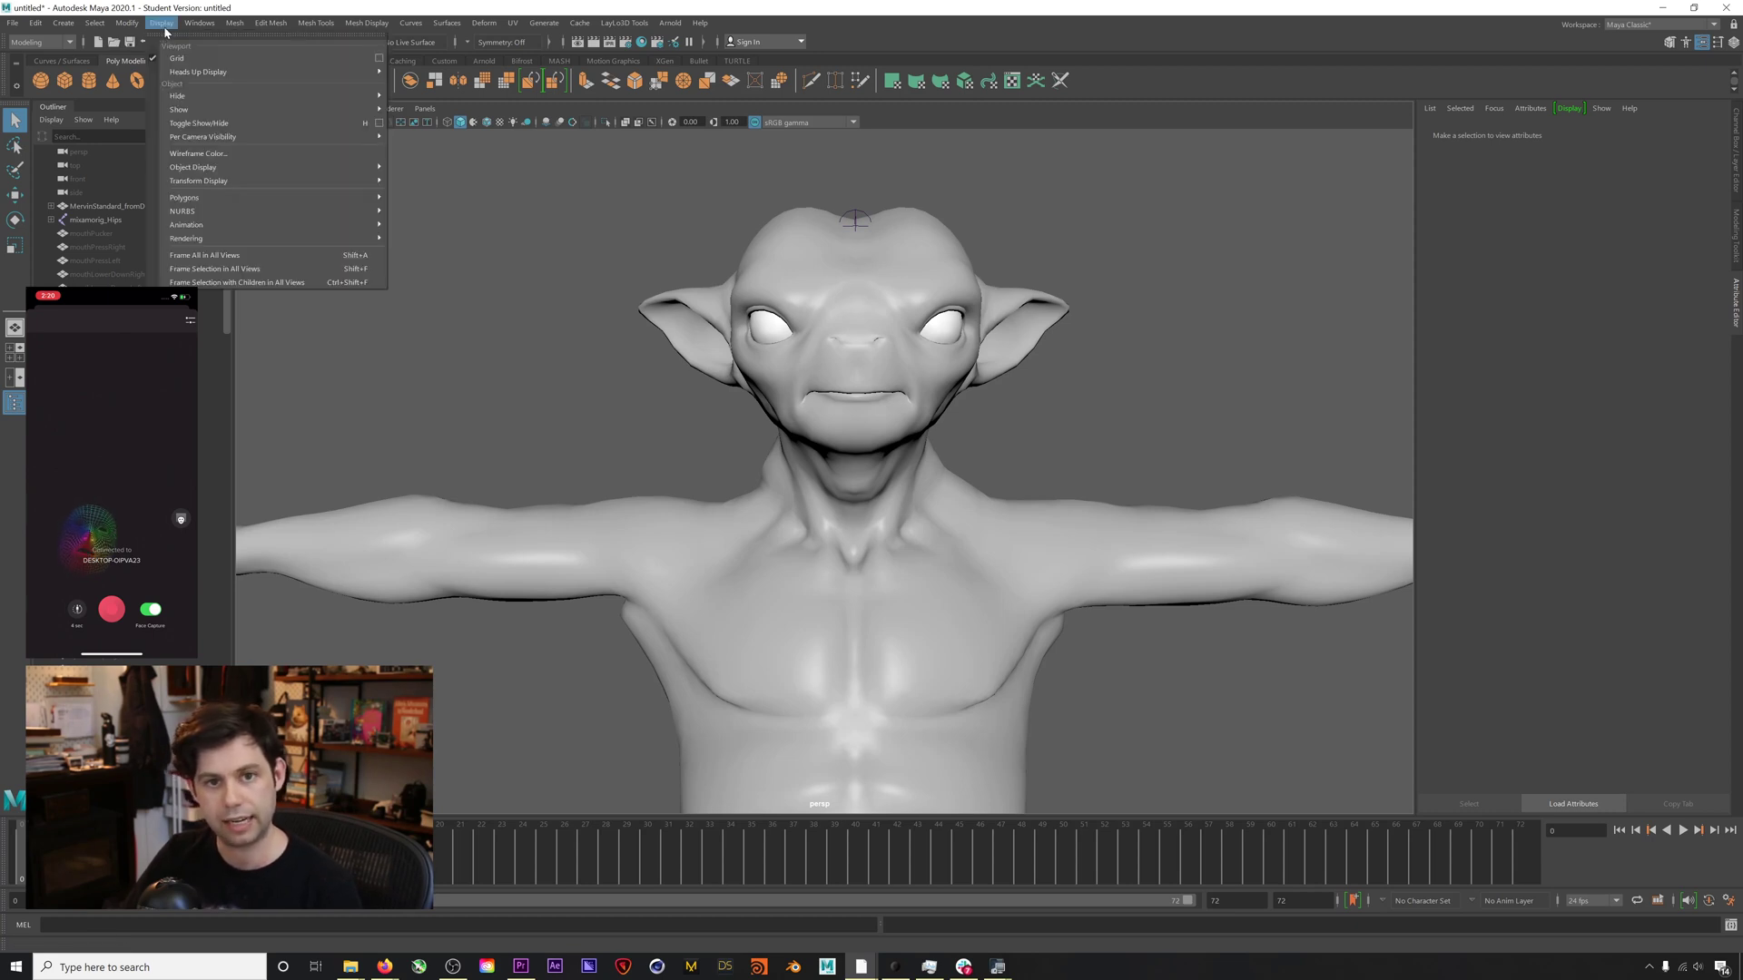
left_click(128, 24)
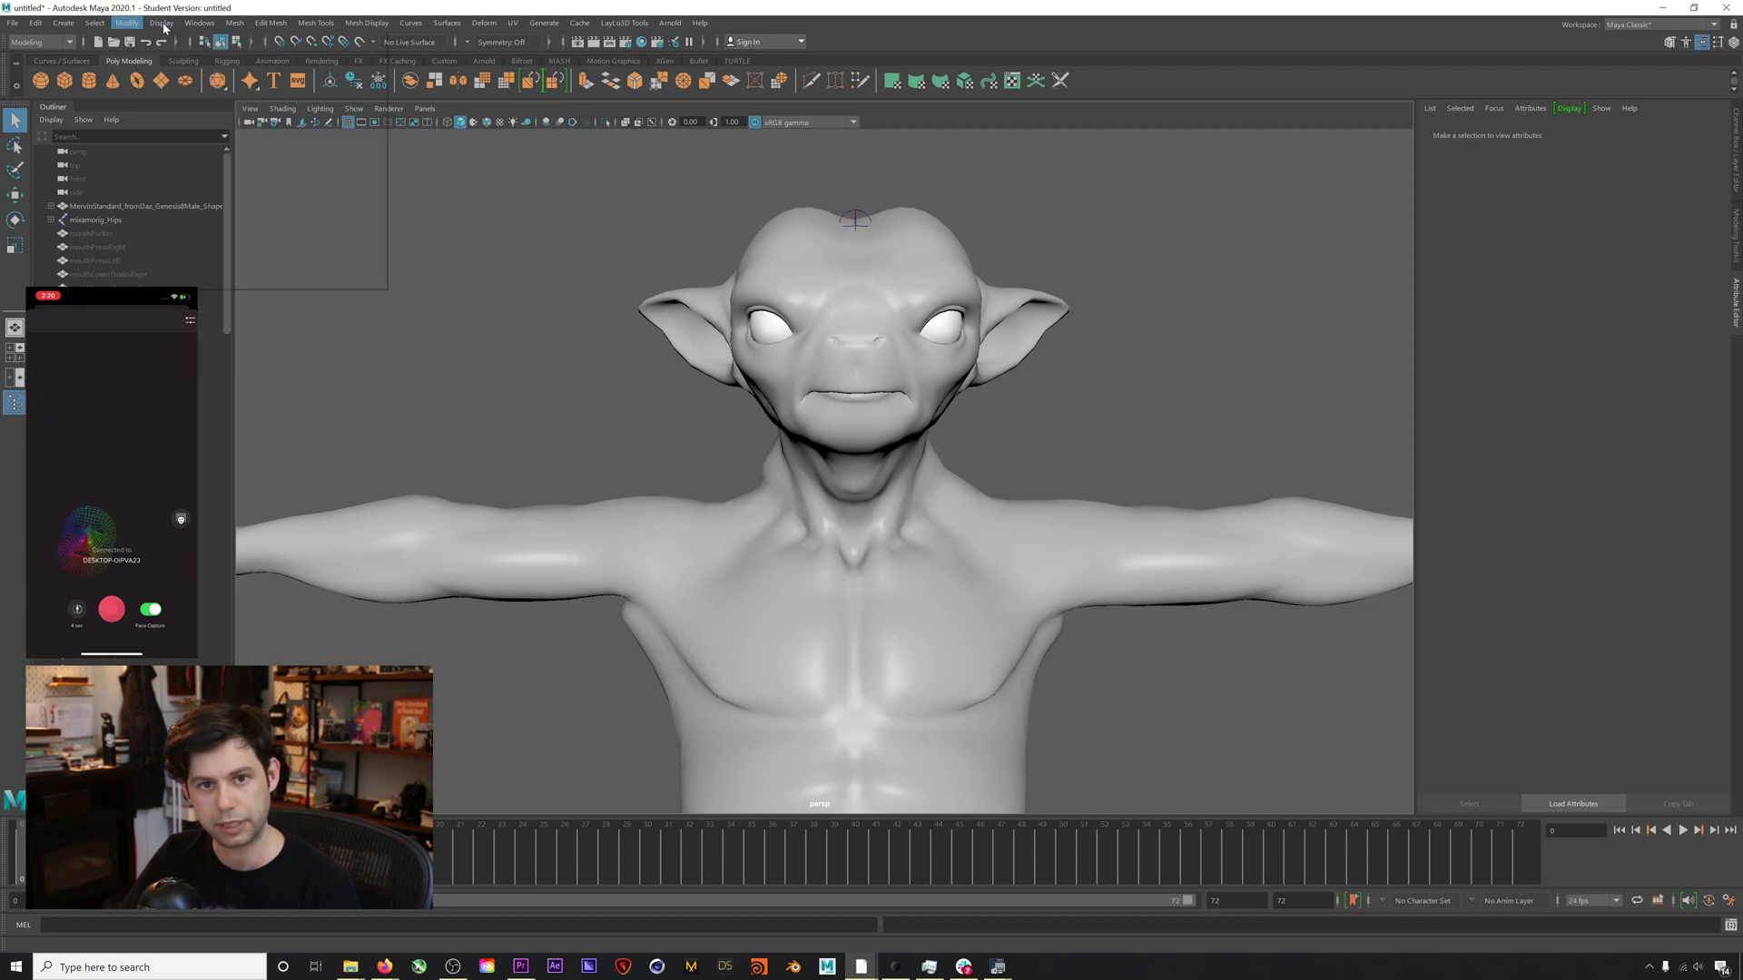
left_click(199, 22)
mouse_move(288, 155)
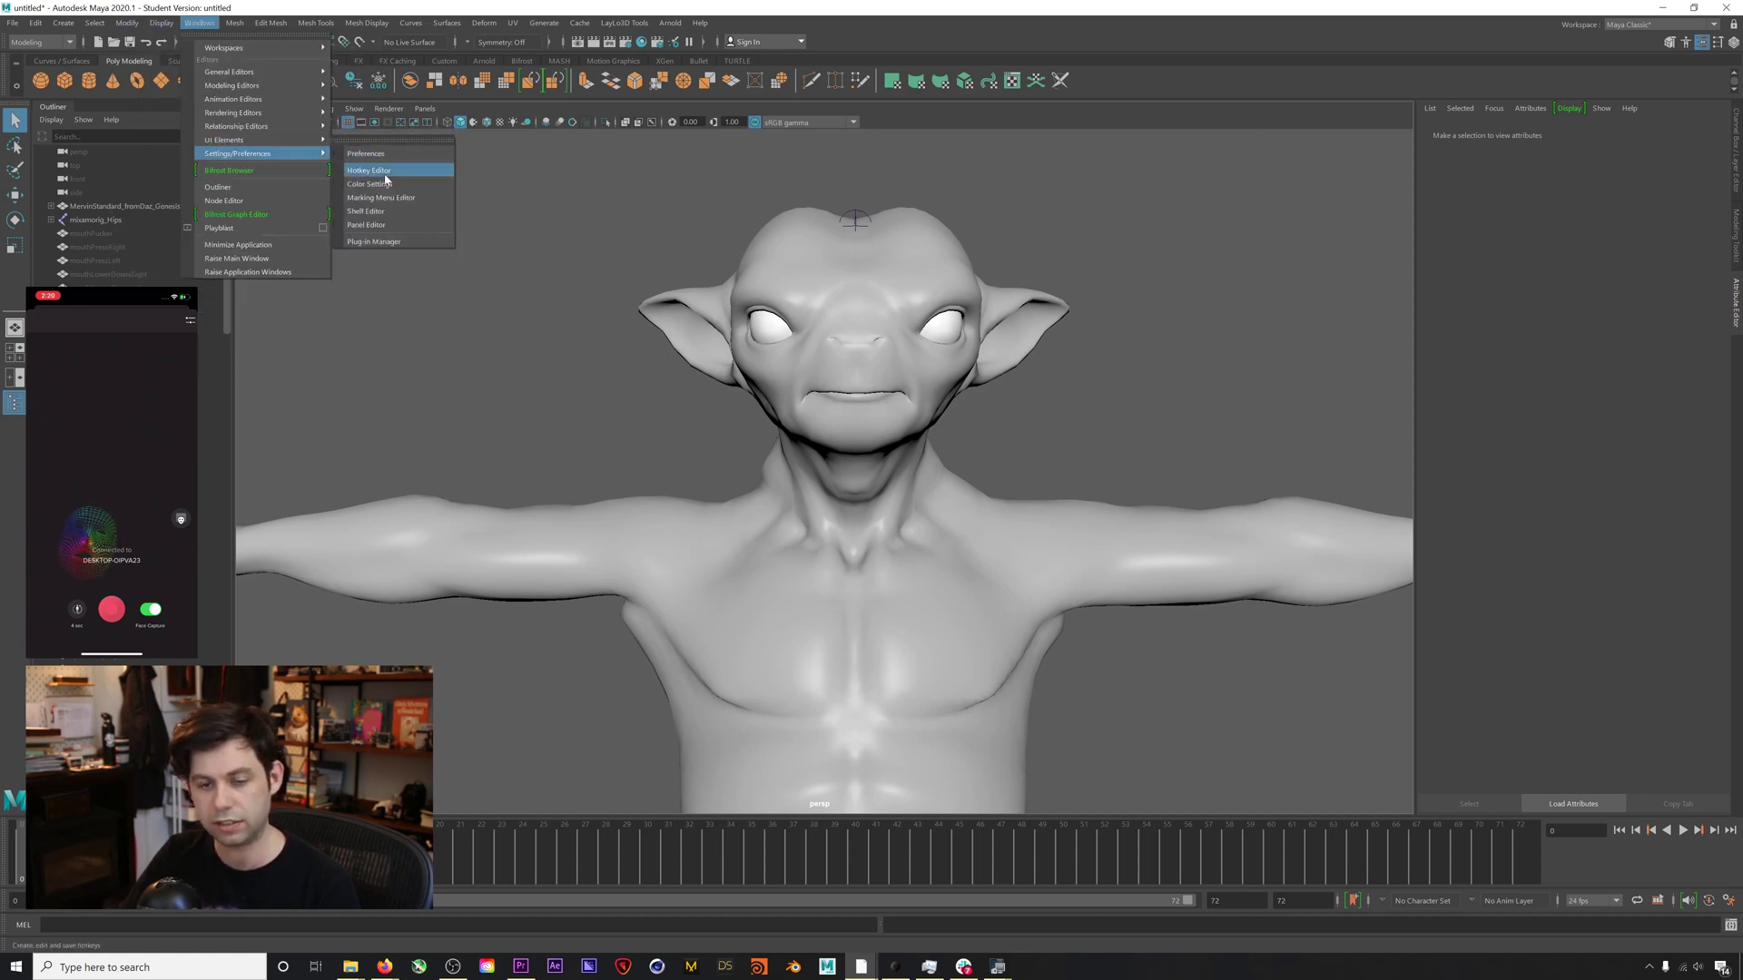
left_click(374, 242)
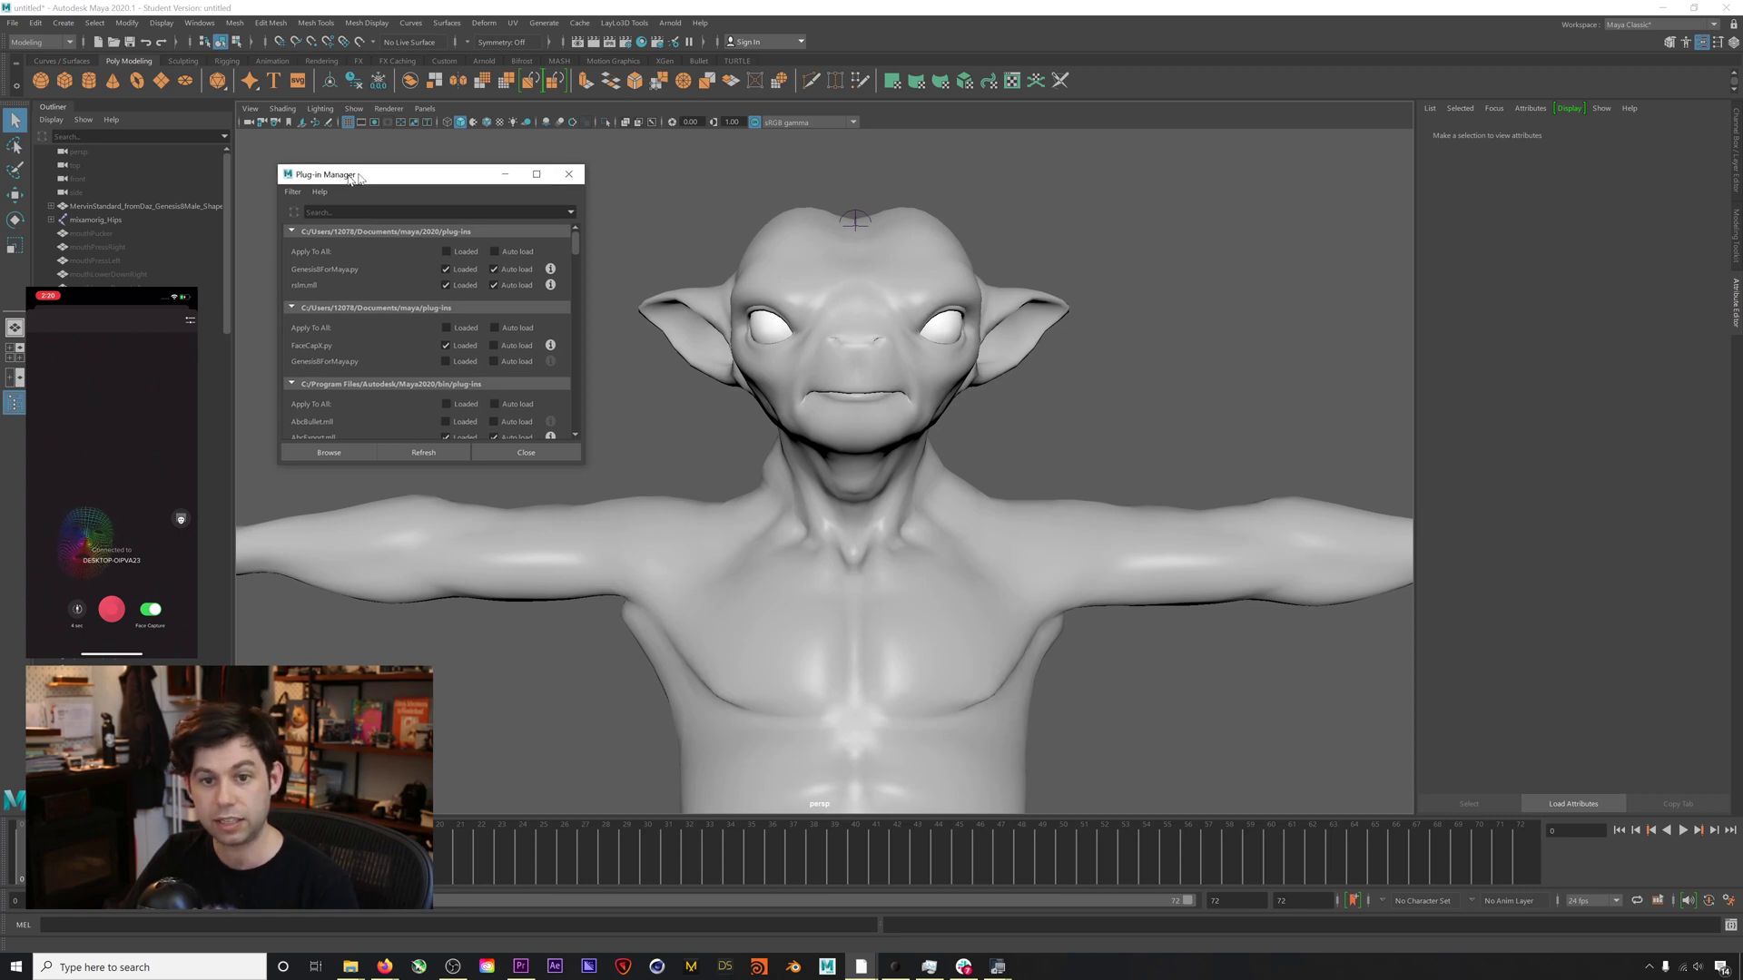
left_click_drag(332, 175, 351, 168)
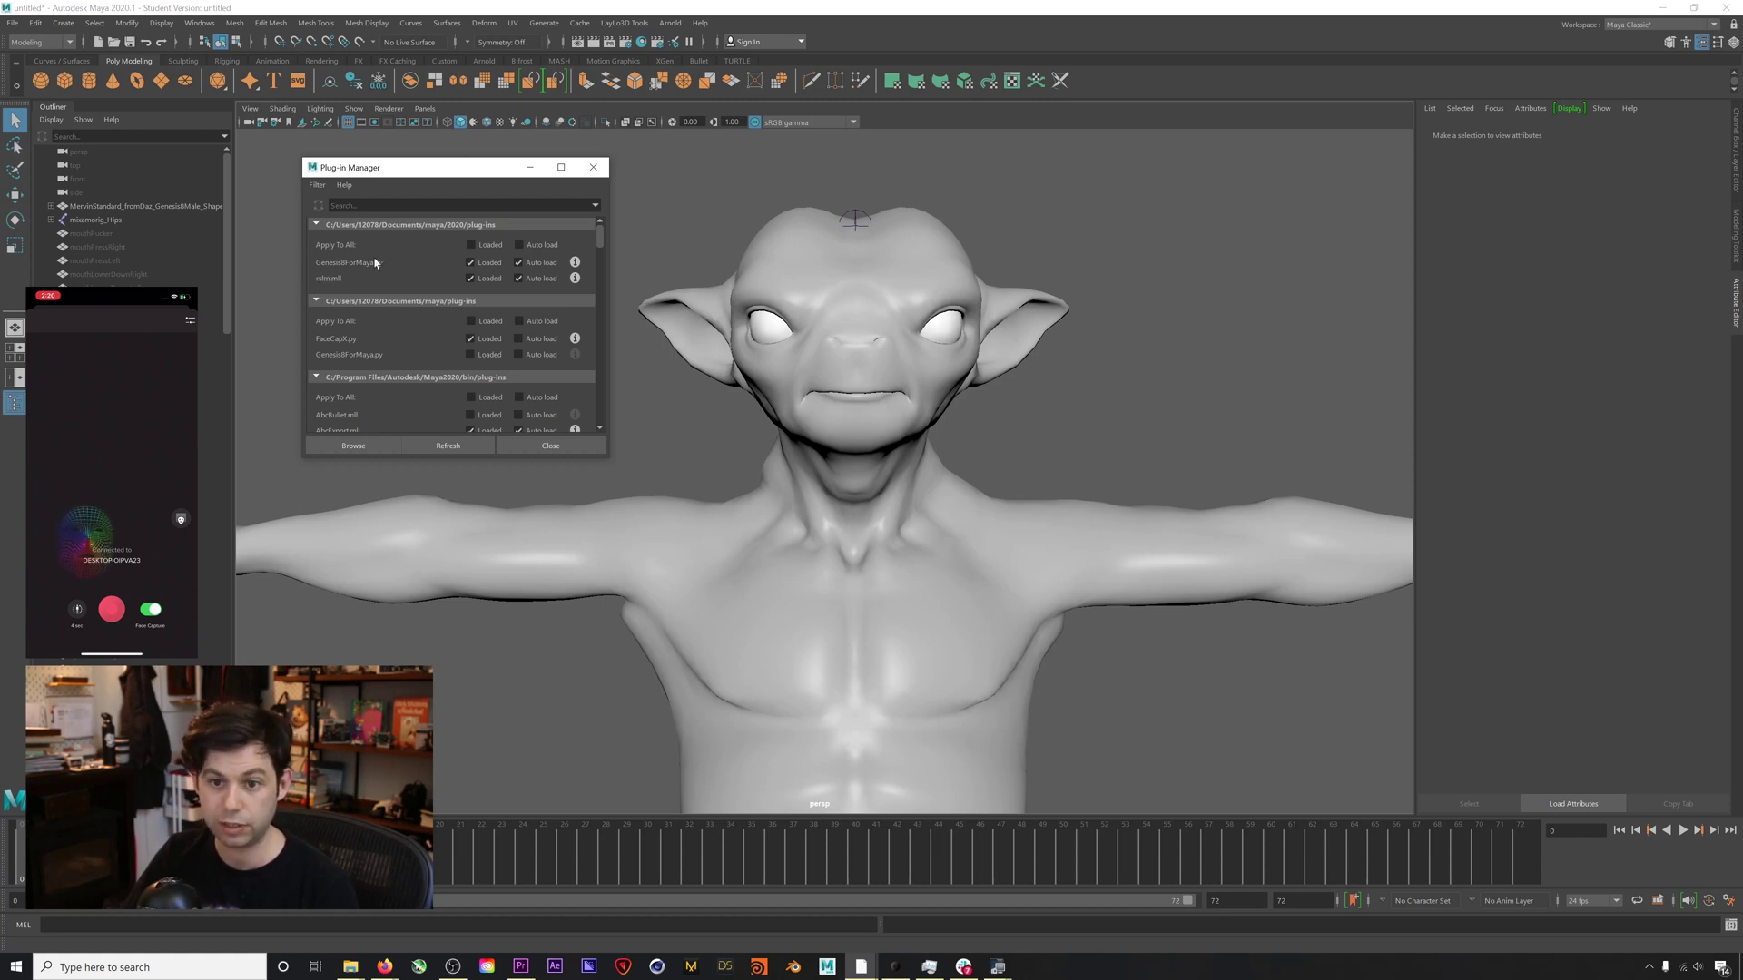
left_click(593, 167)
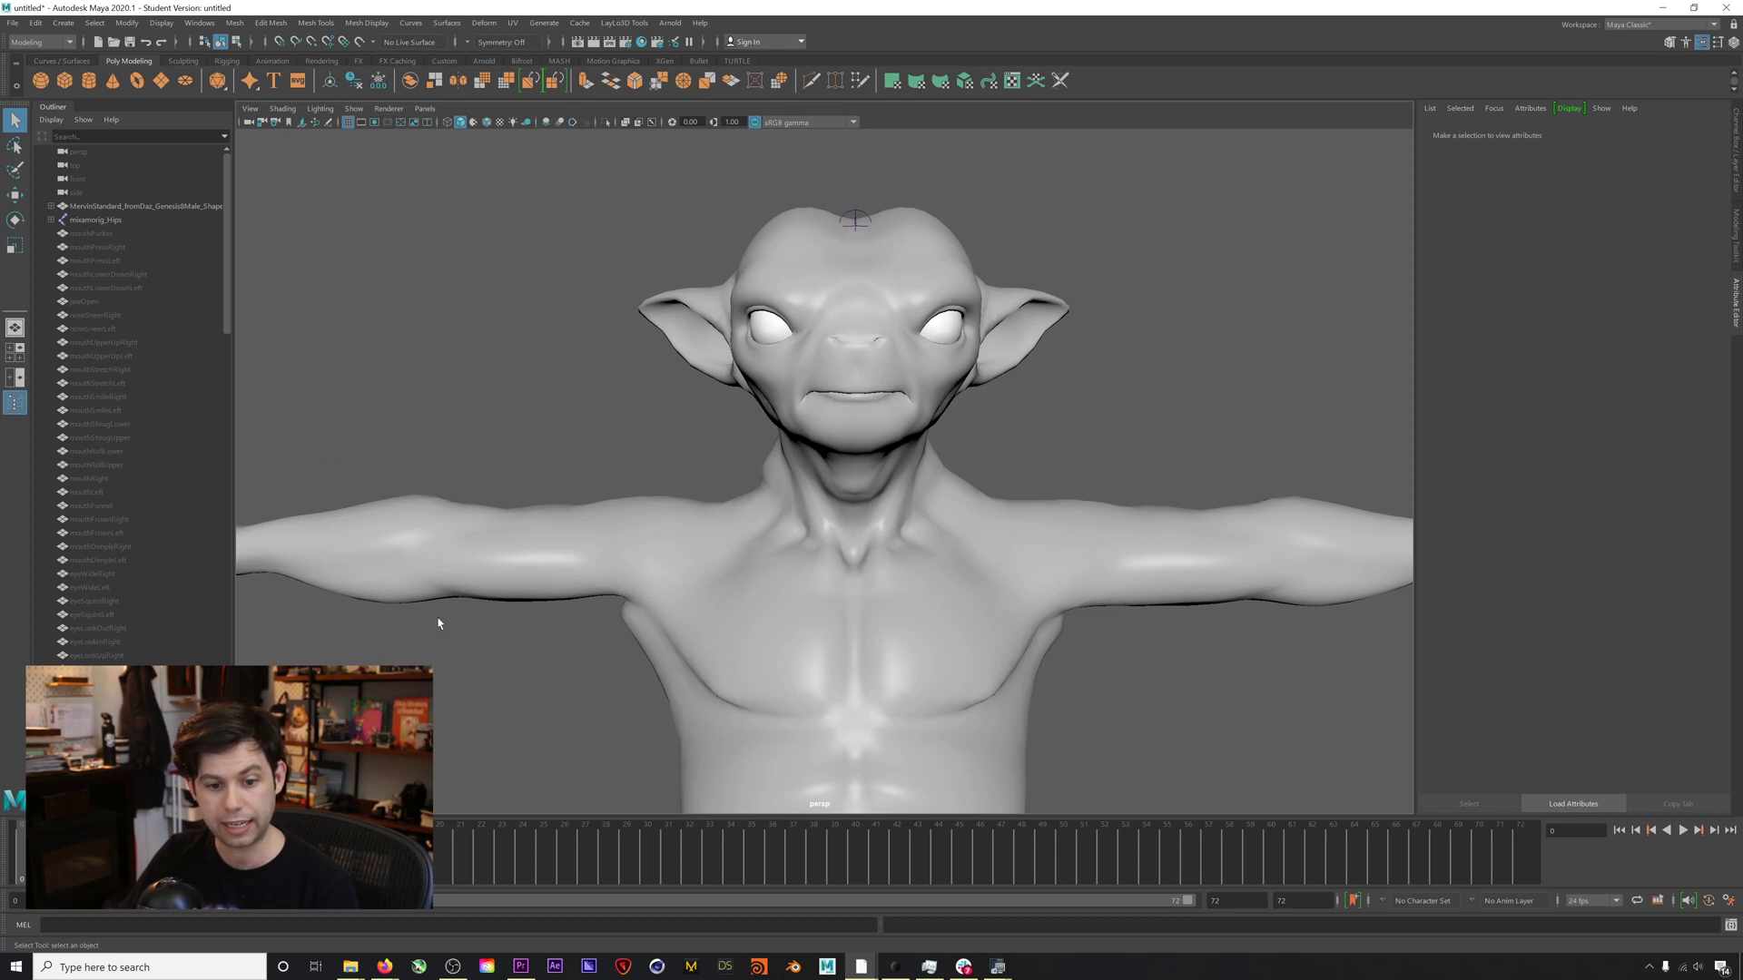
Step: Run showRSLM to open the Rokoko Studio Live panel, position it, and start the receiver
left_click(210, 924)
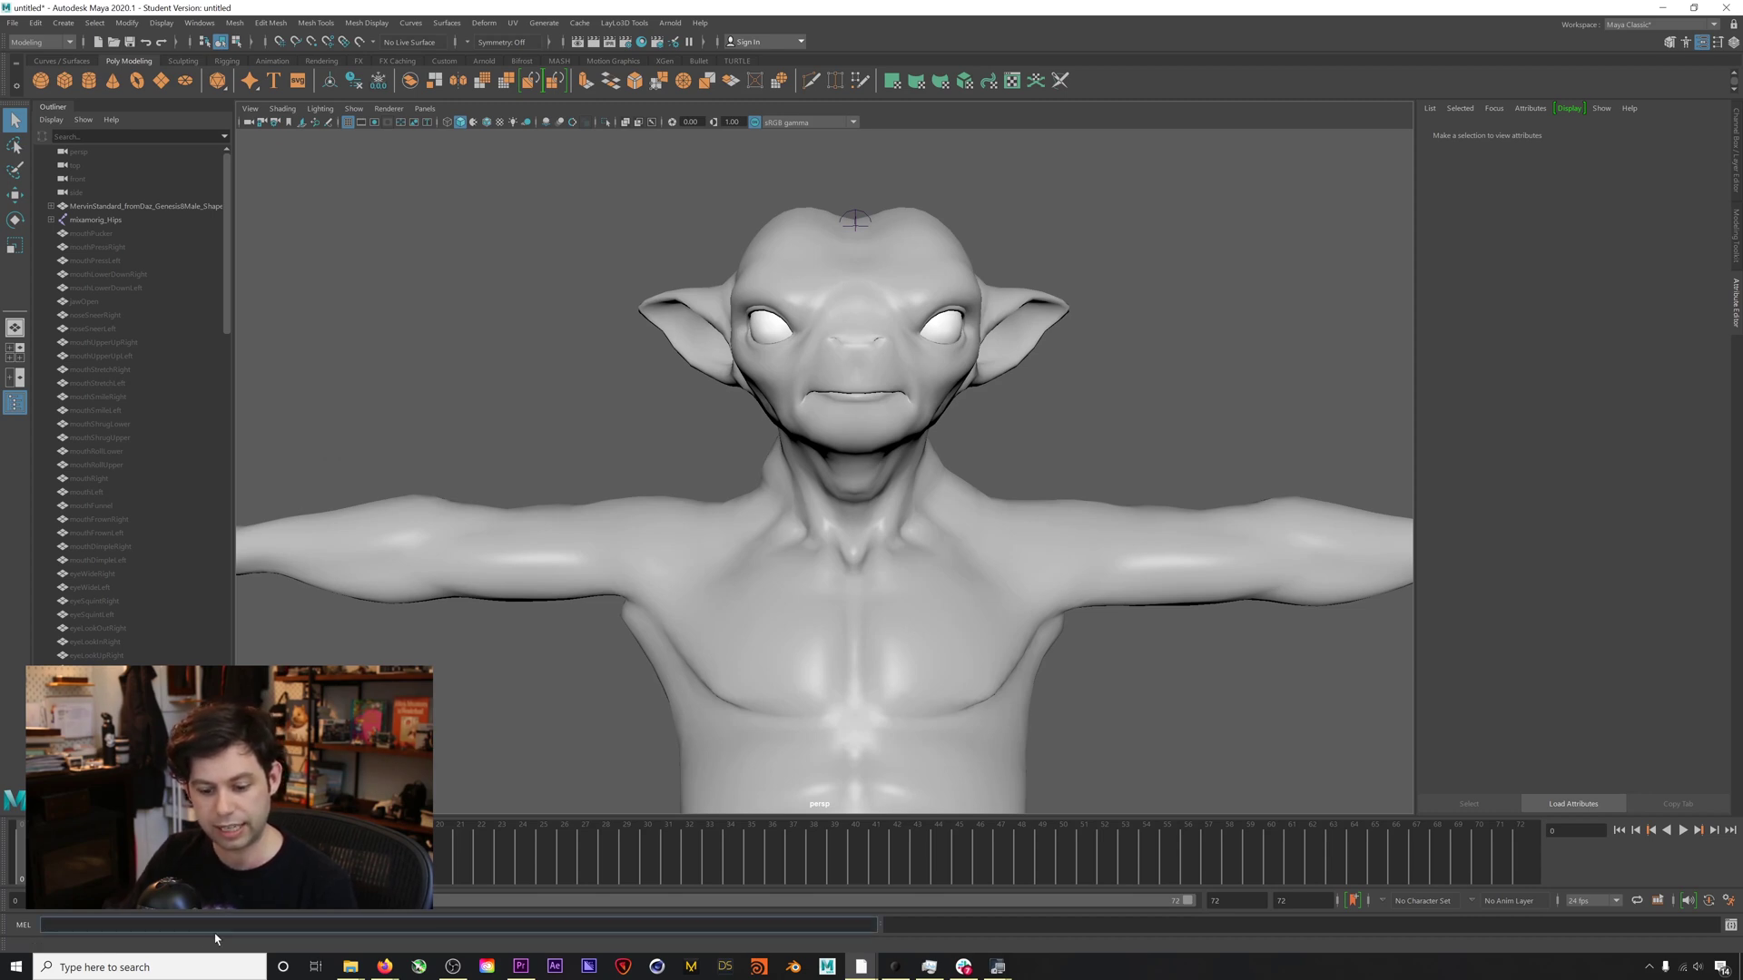
type("showRS")
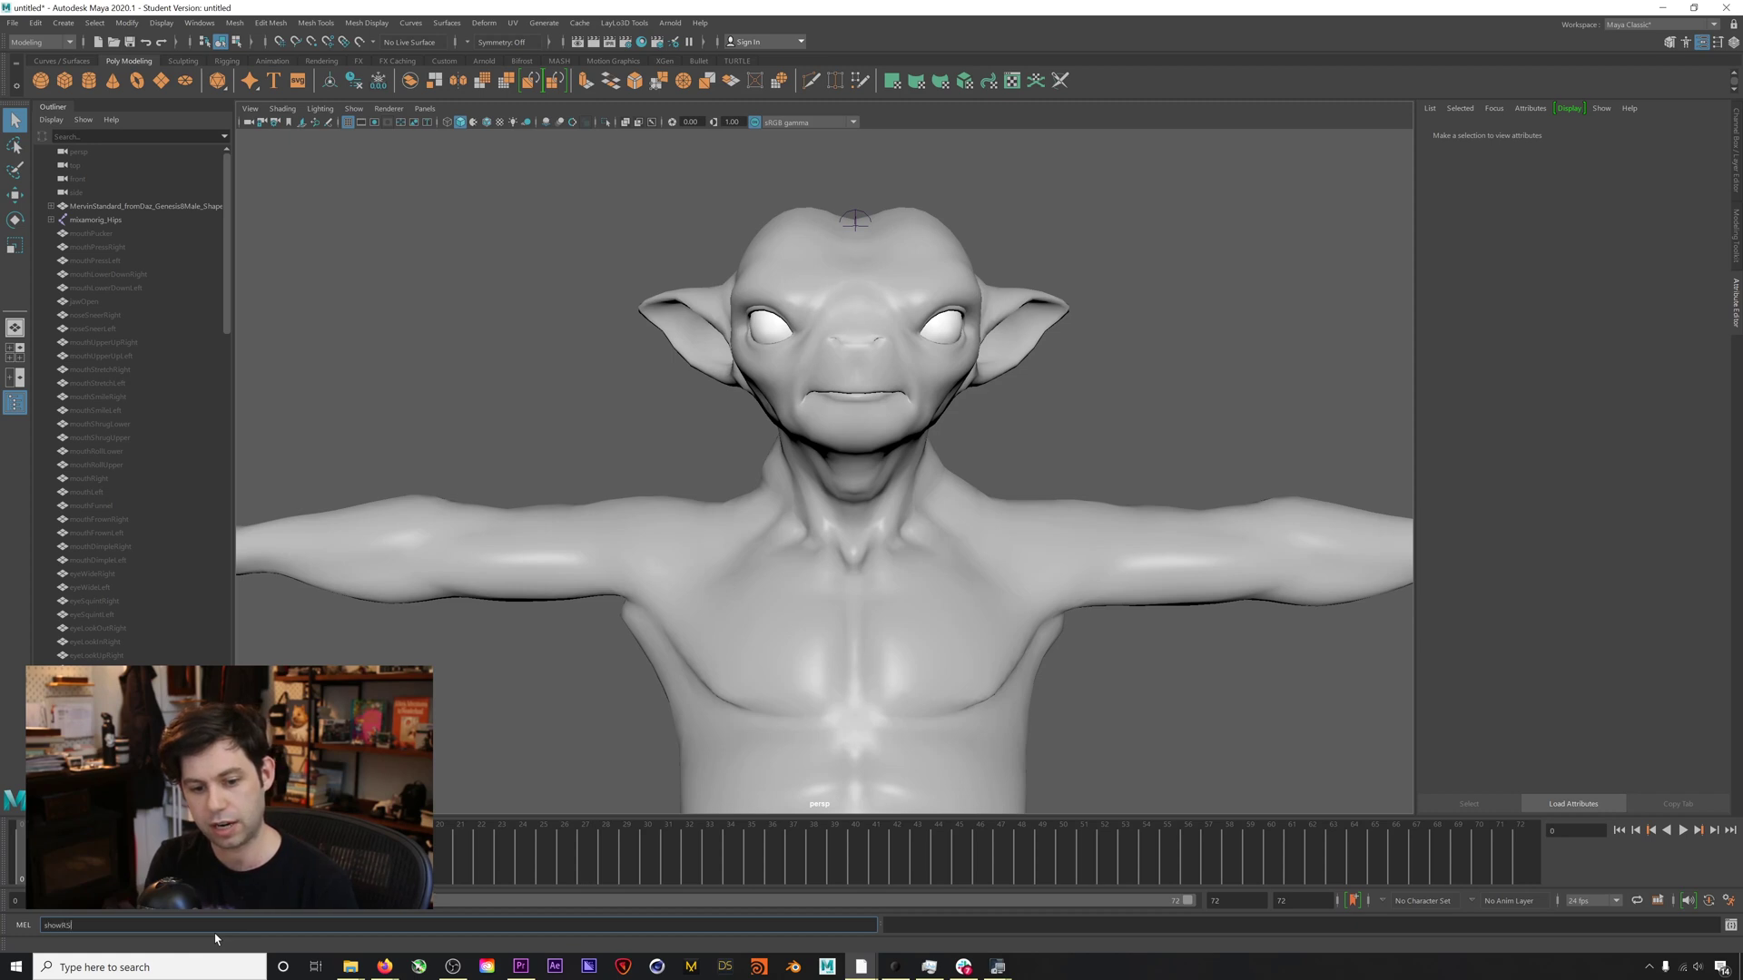
type("LM")
key("Return")
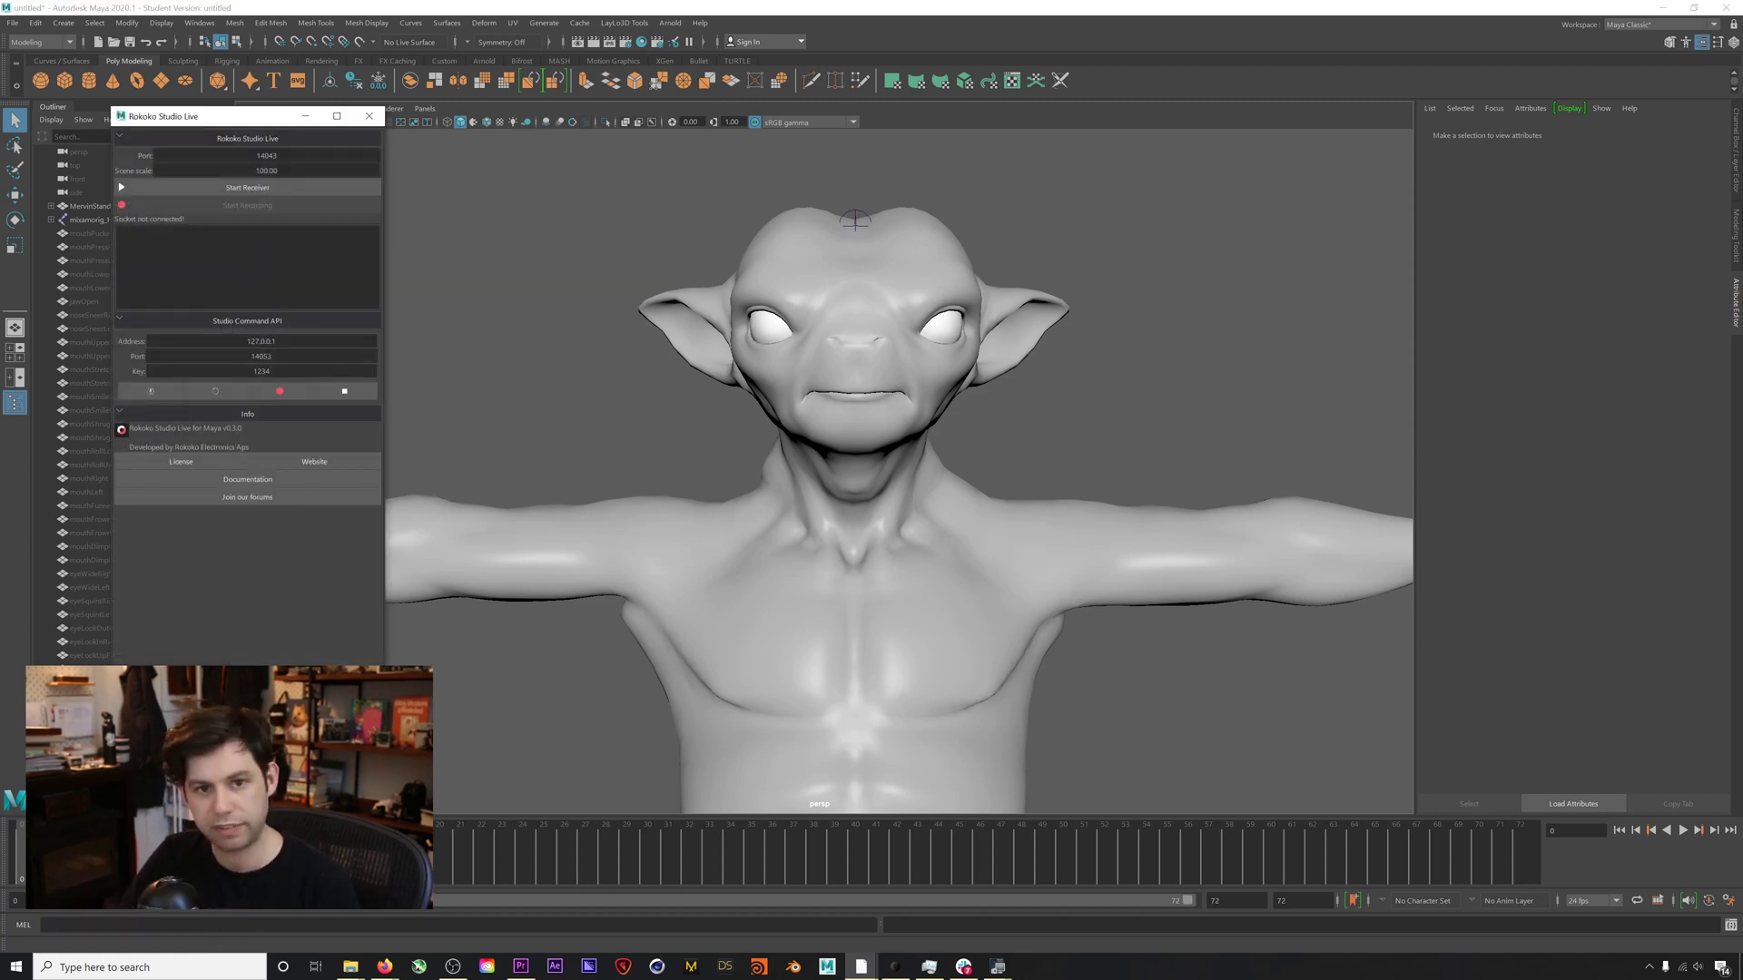
left_click_drag(193, 118, 270, 91)
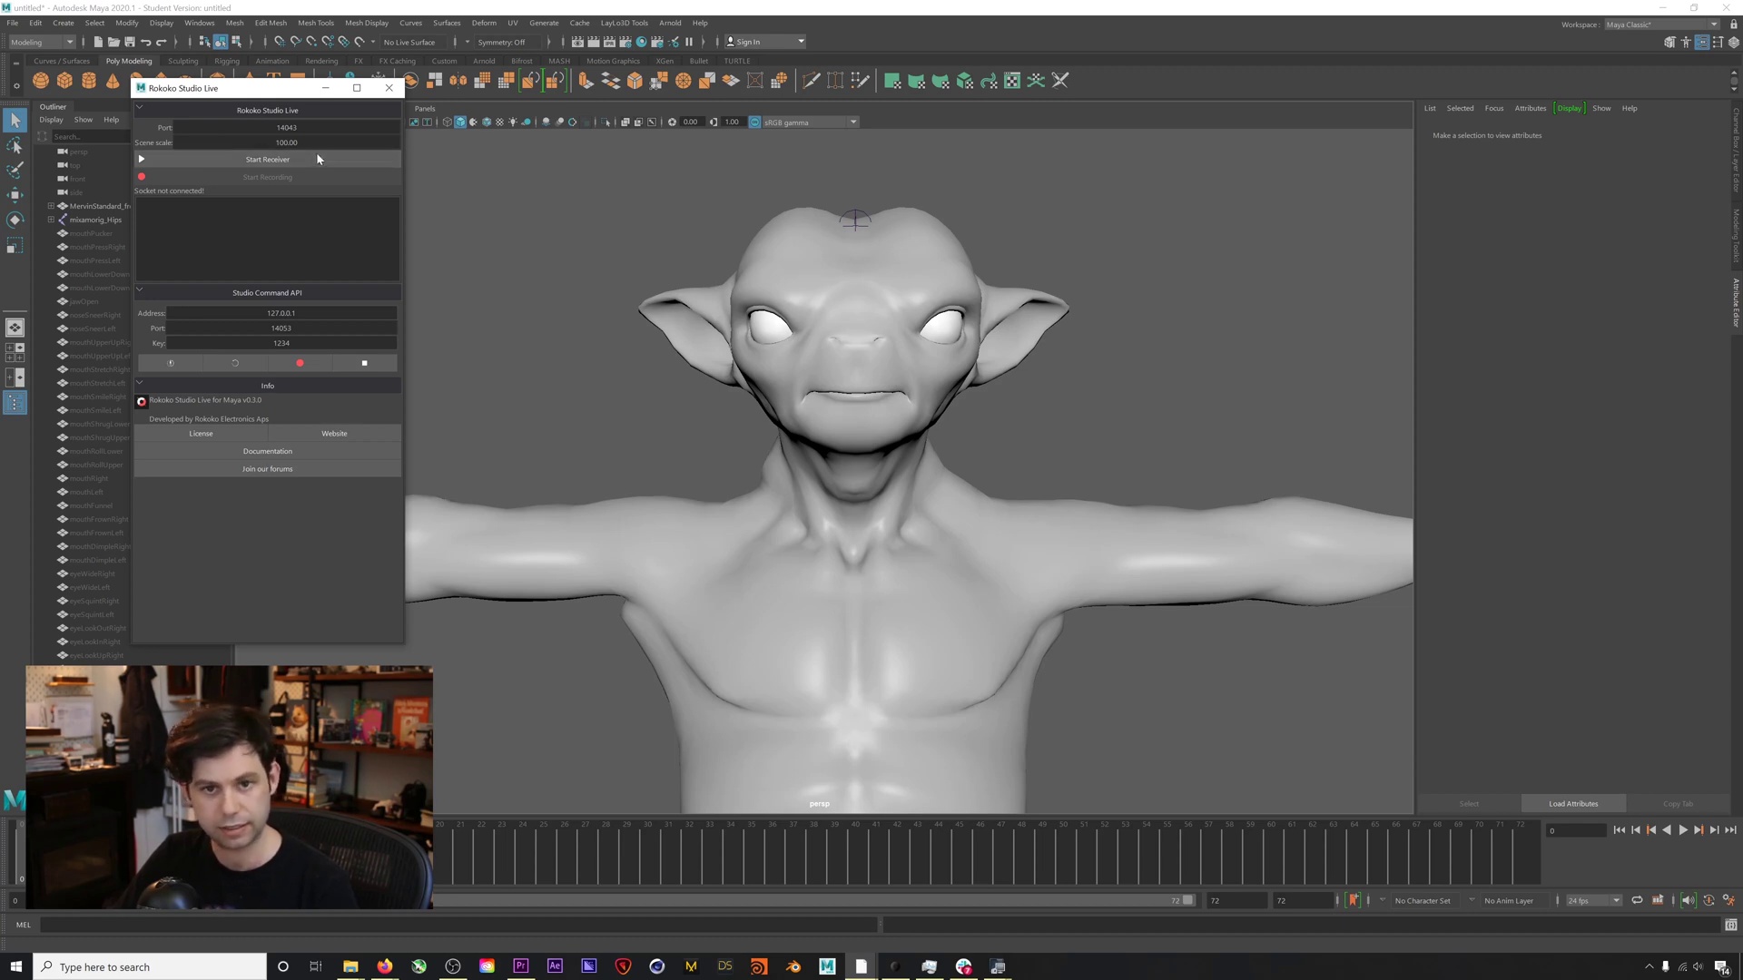
left_click_drag(258, 90, 257, 85)
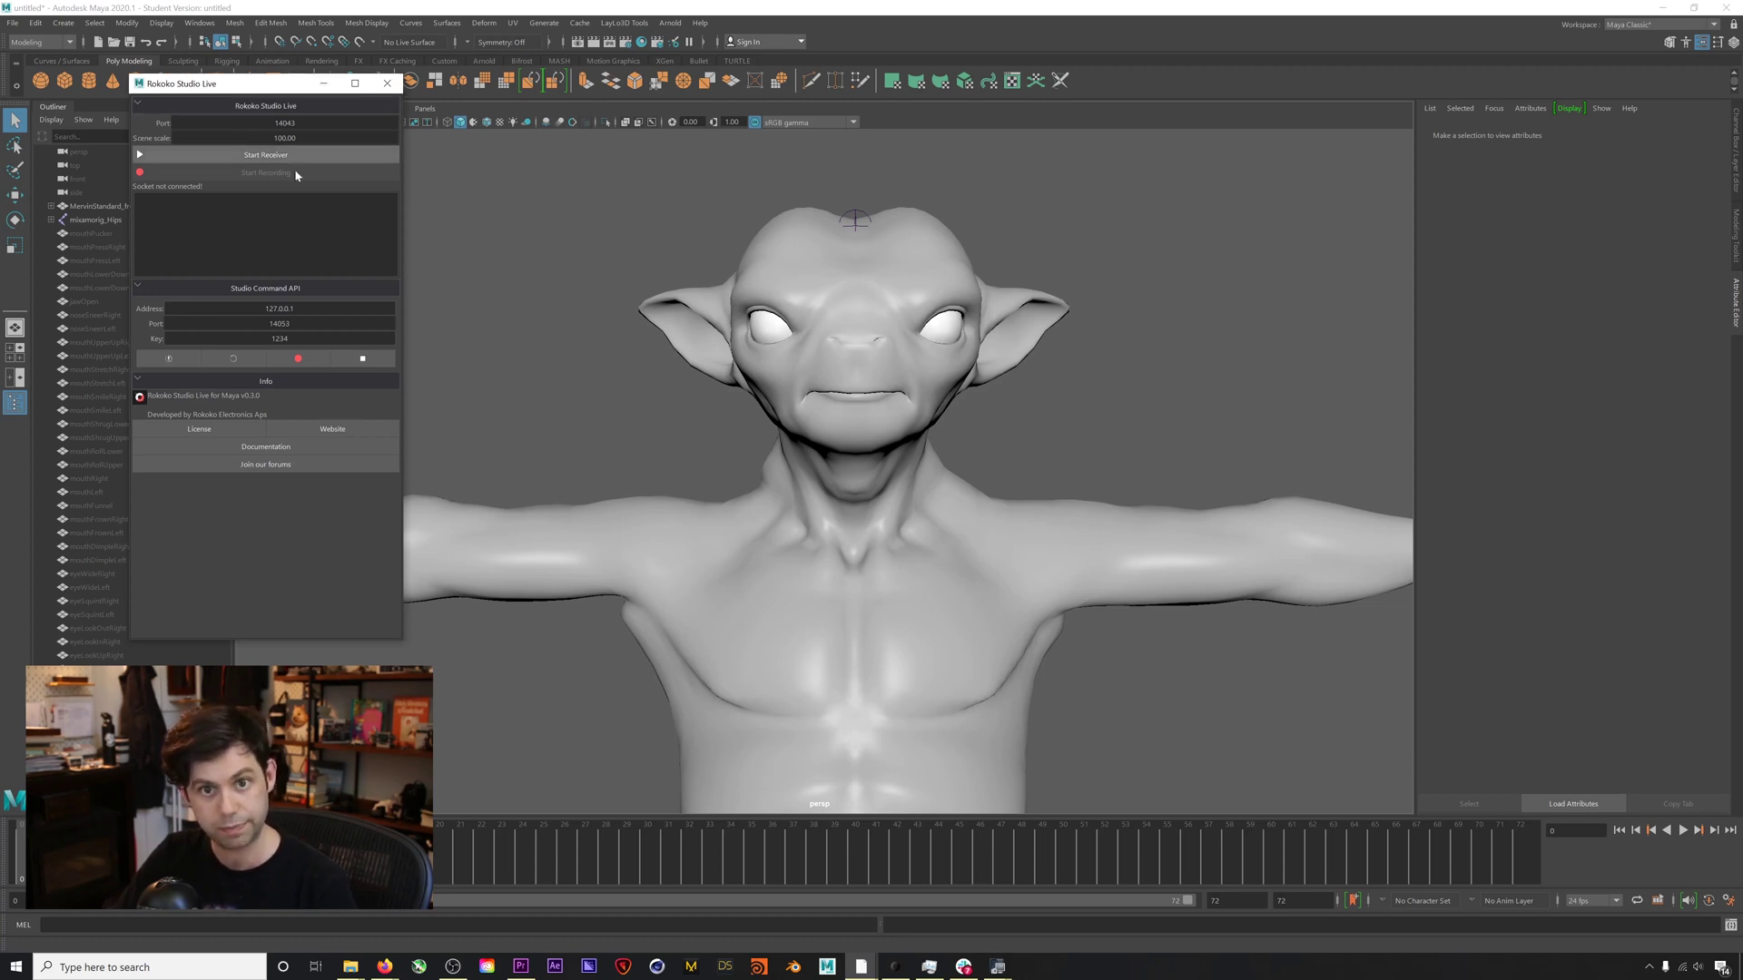
left_click(264, 155)
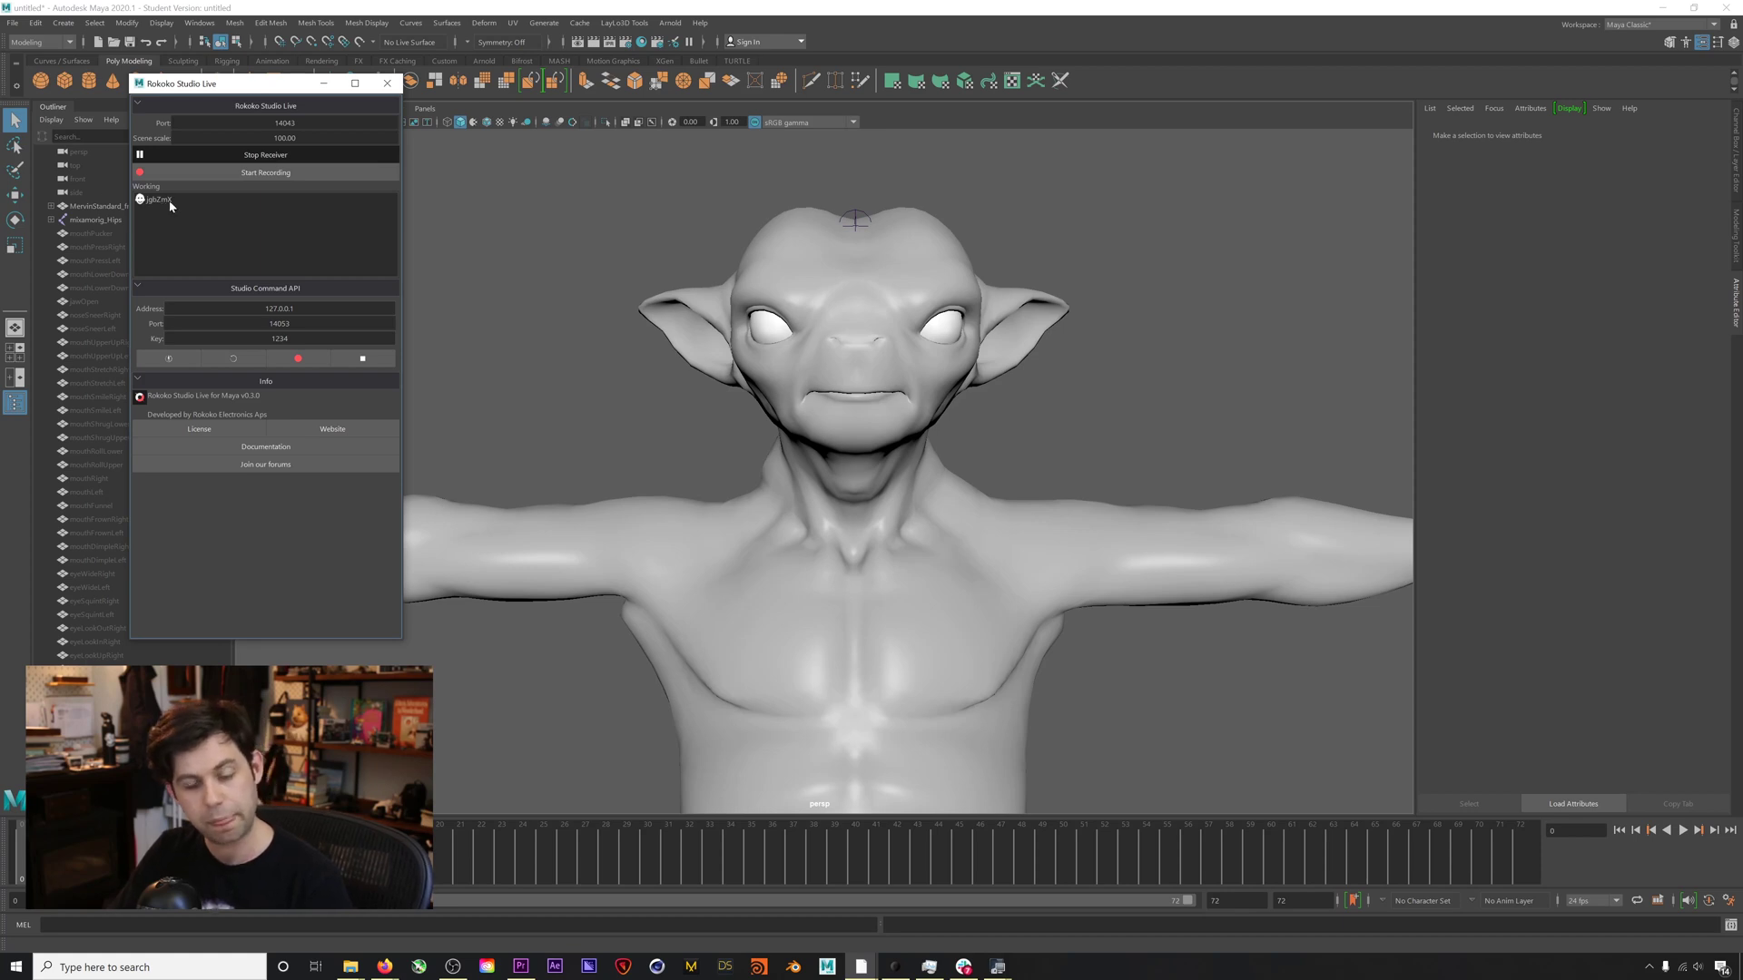
Step: Select the incoming phone device entry, check Rokoko Studio, and return to Maya
left_click(166, 202)
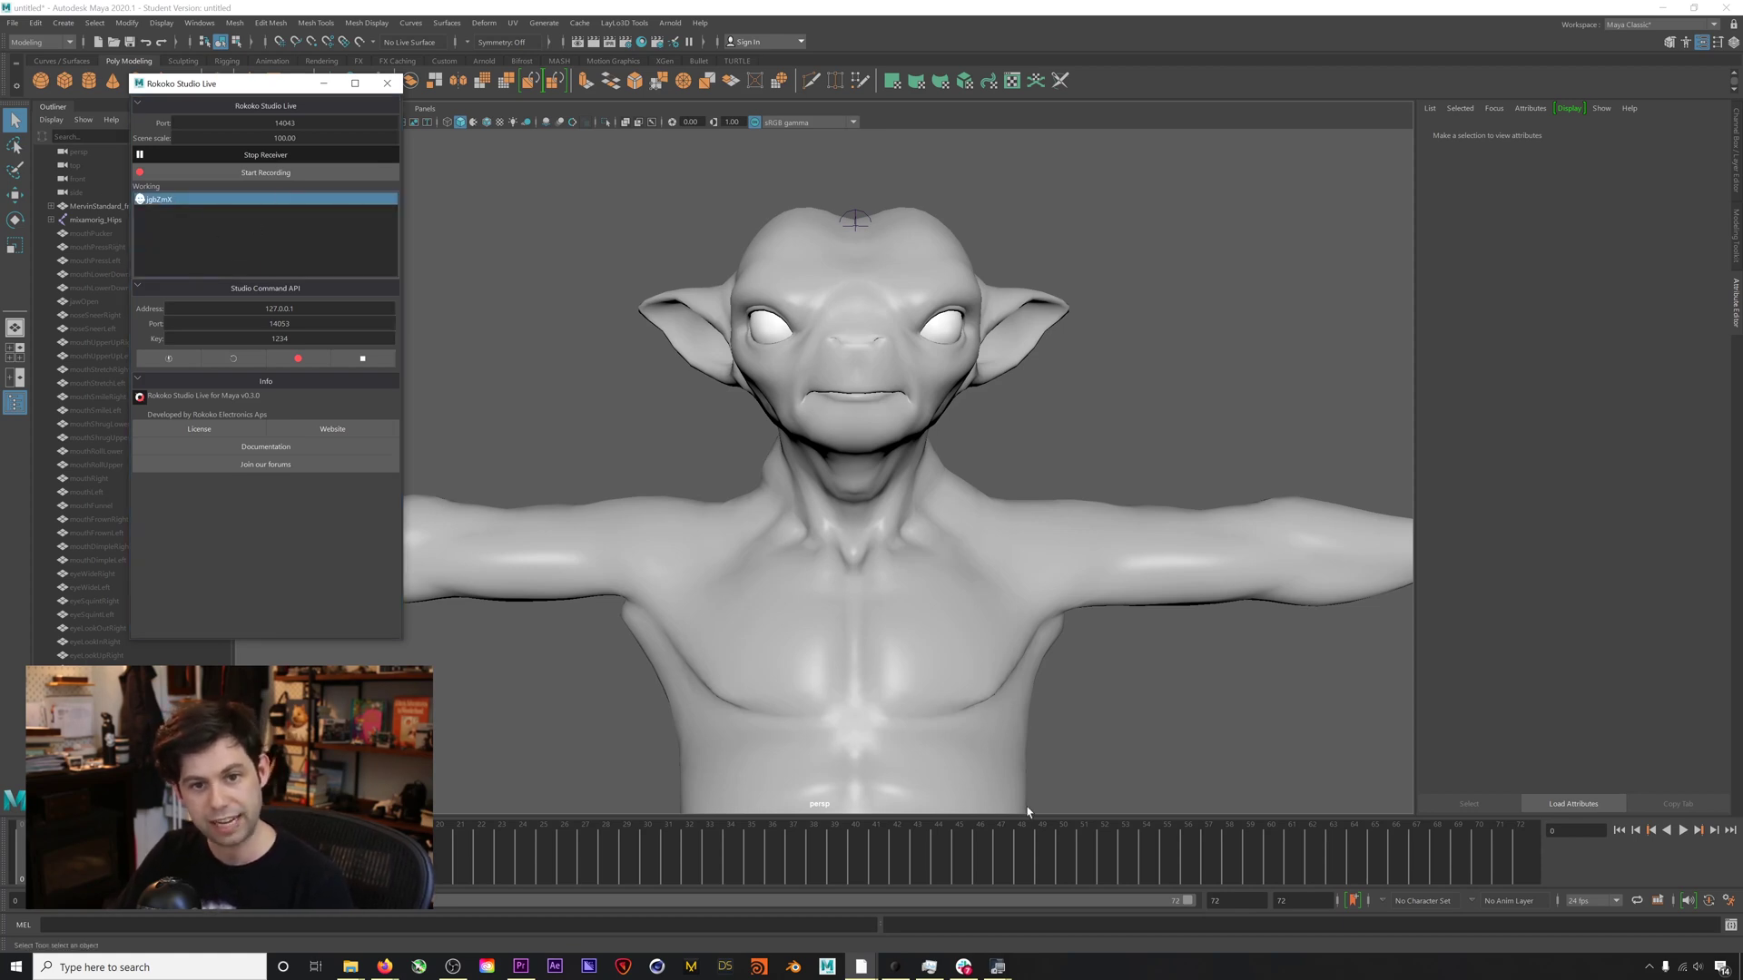
left_click(895, 967)
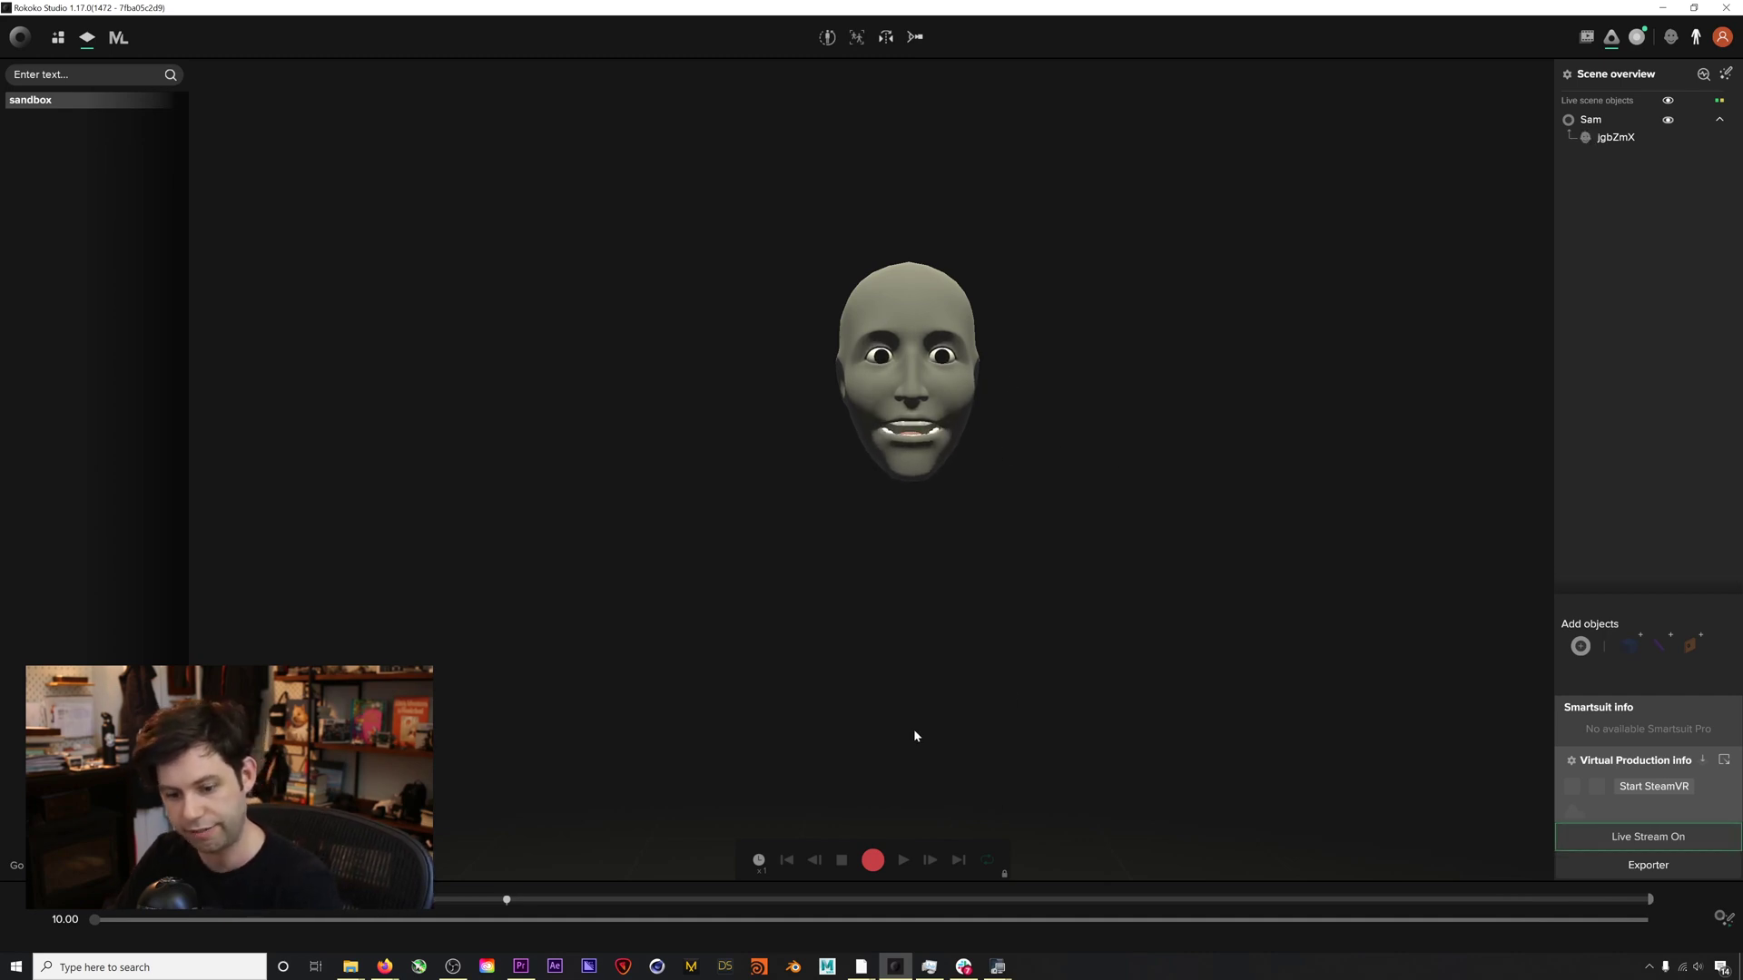
mouse_move(864, 971)
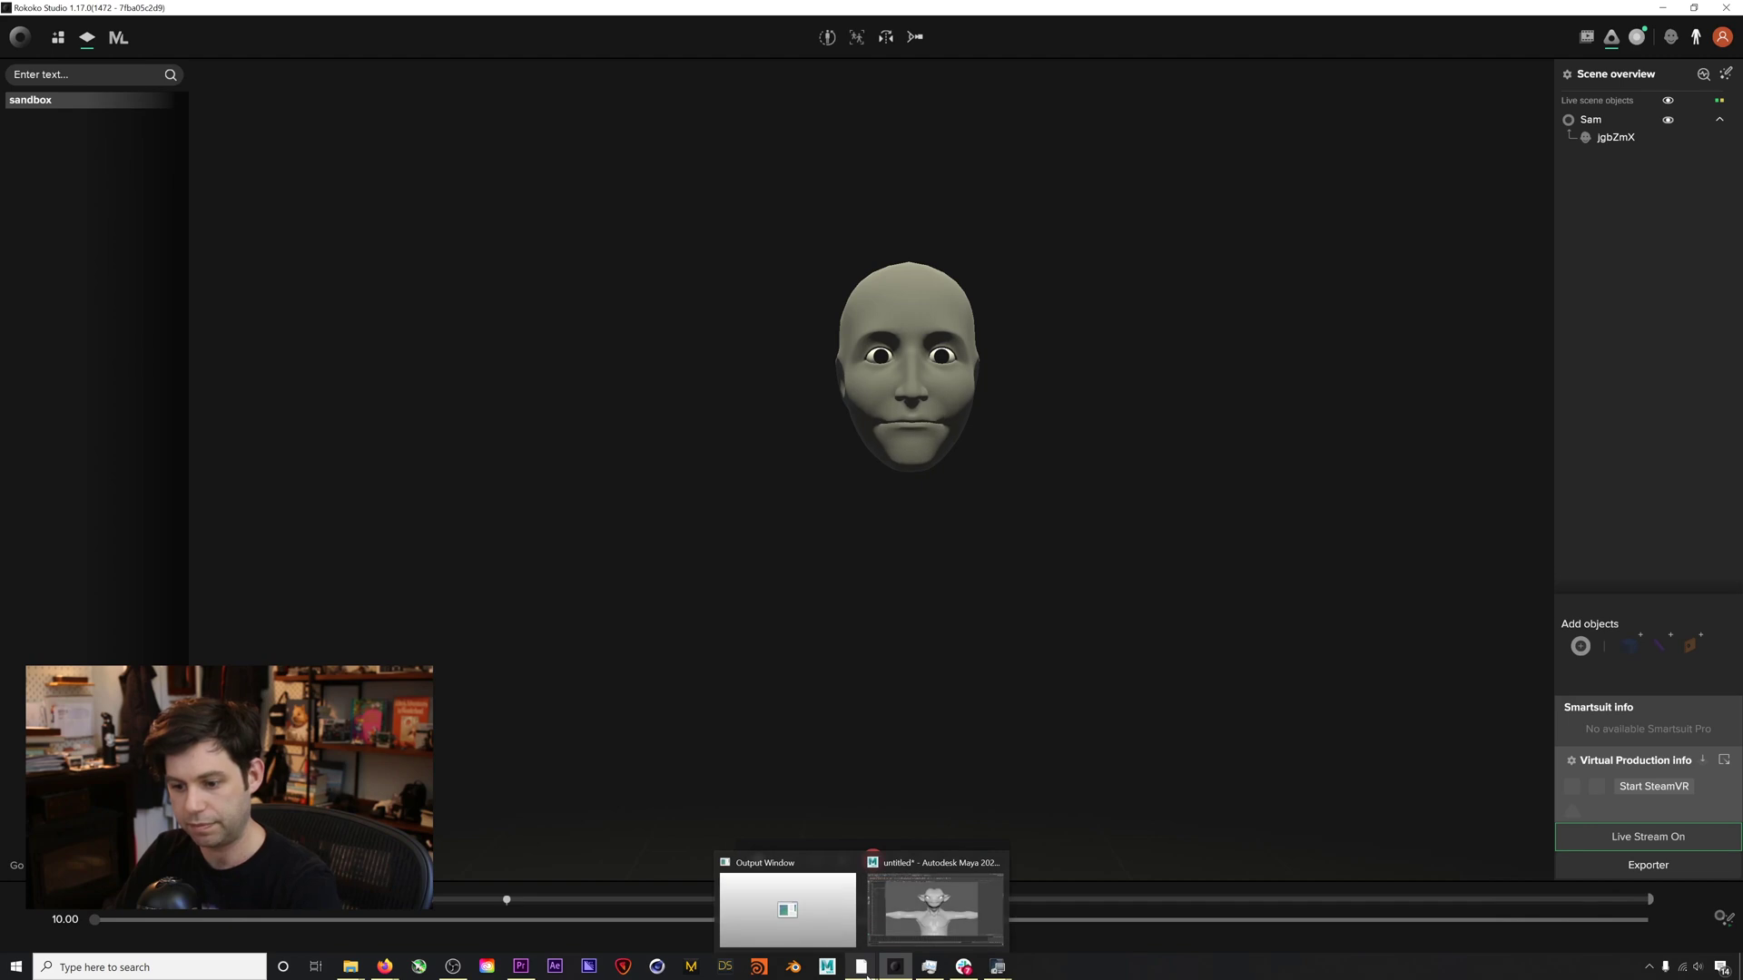
left_click(912, 913)
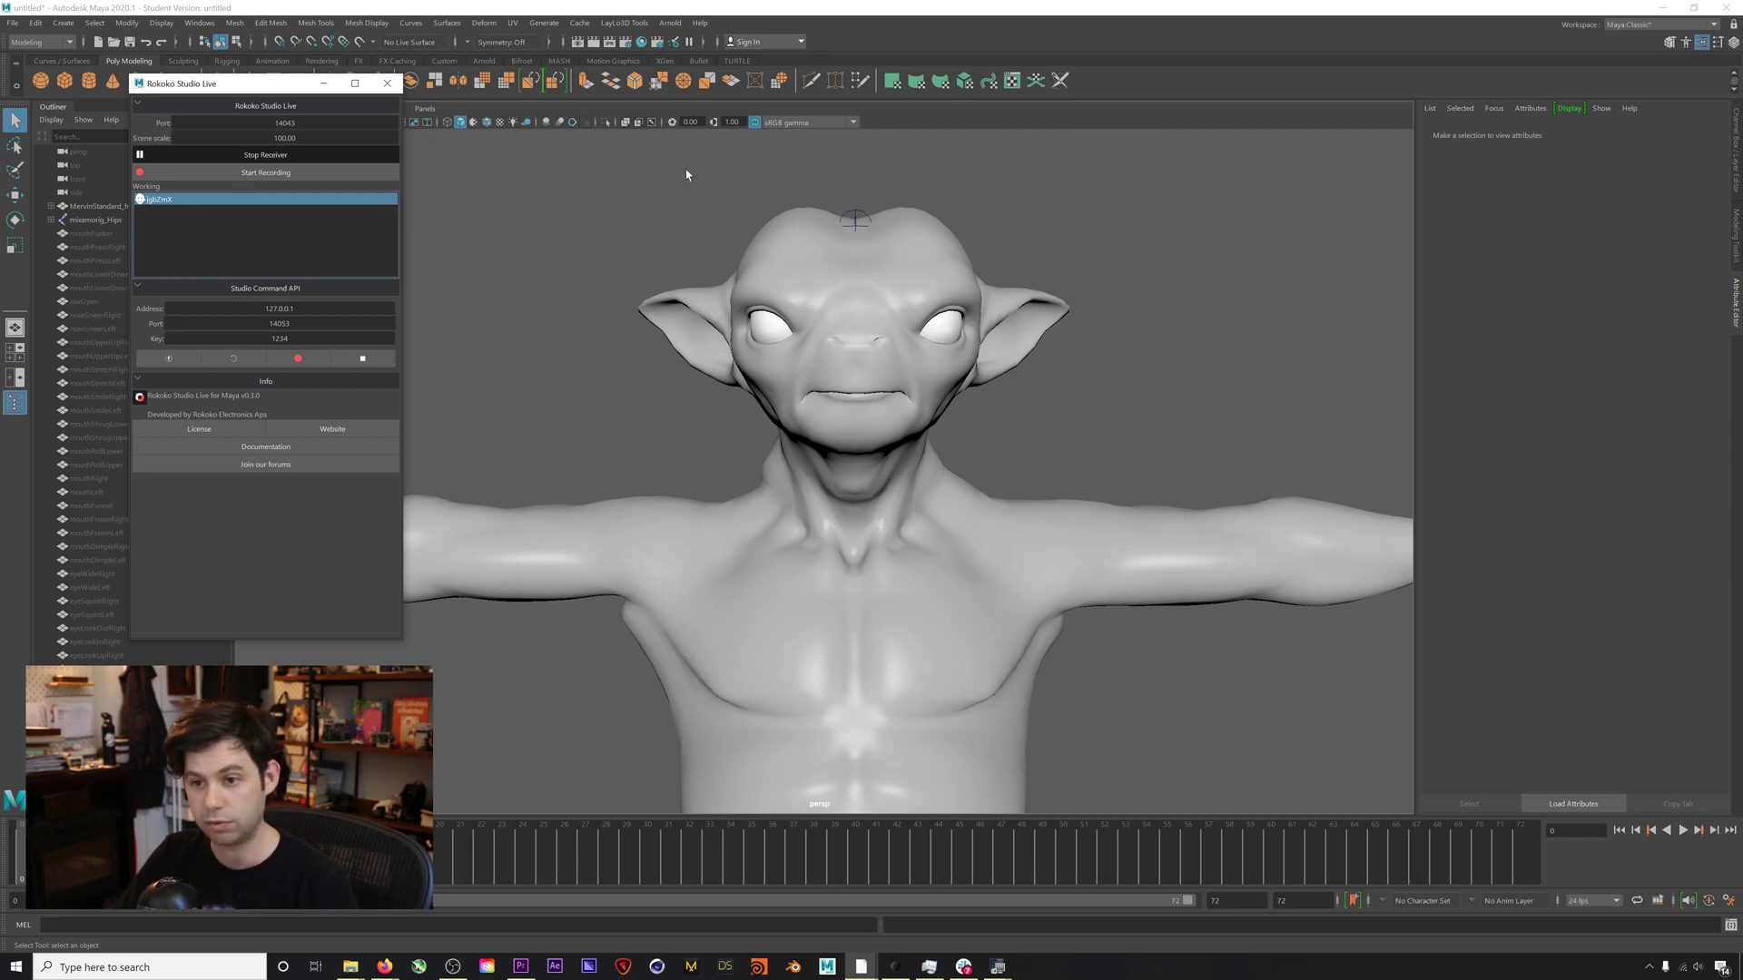
Step: Map the phone's face capture data onto the selected creature mesh
left_click(820, 258)
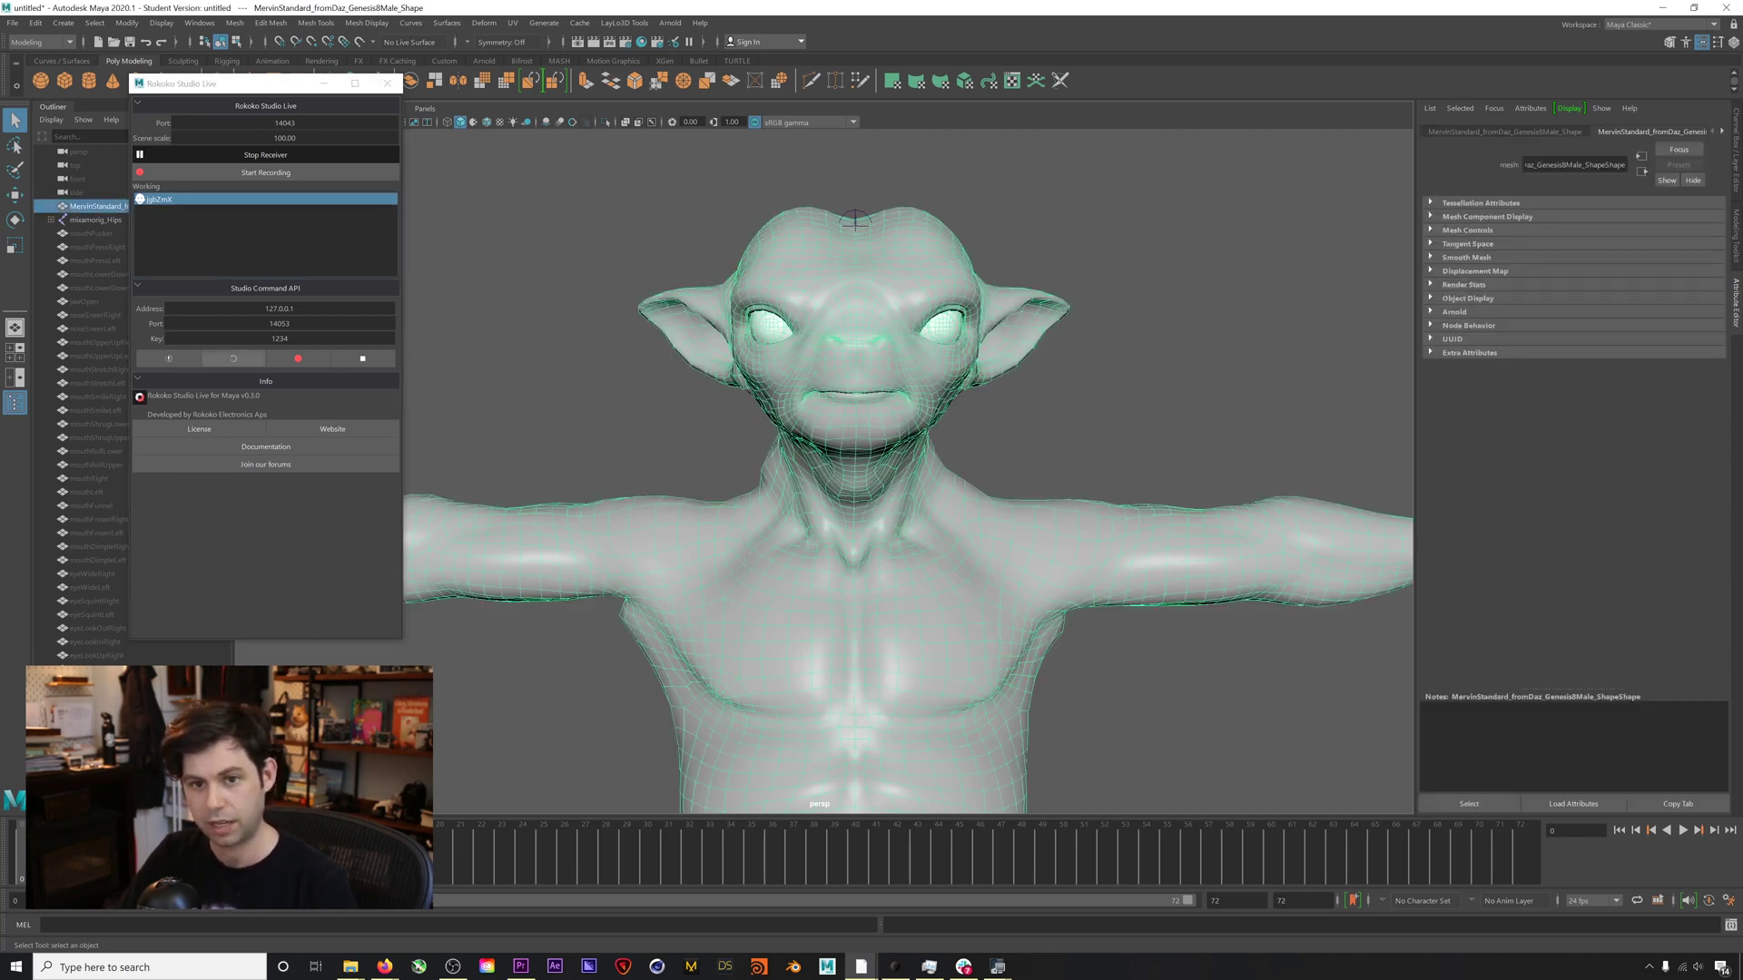
right_click(173, 203)
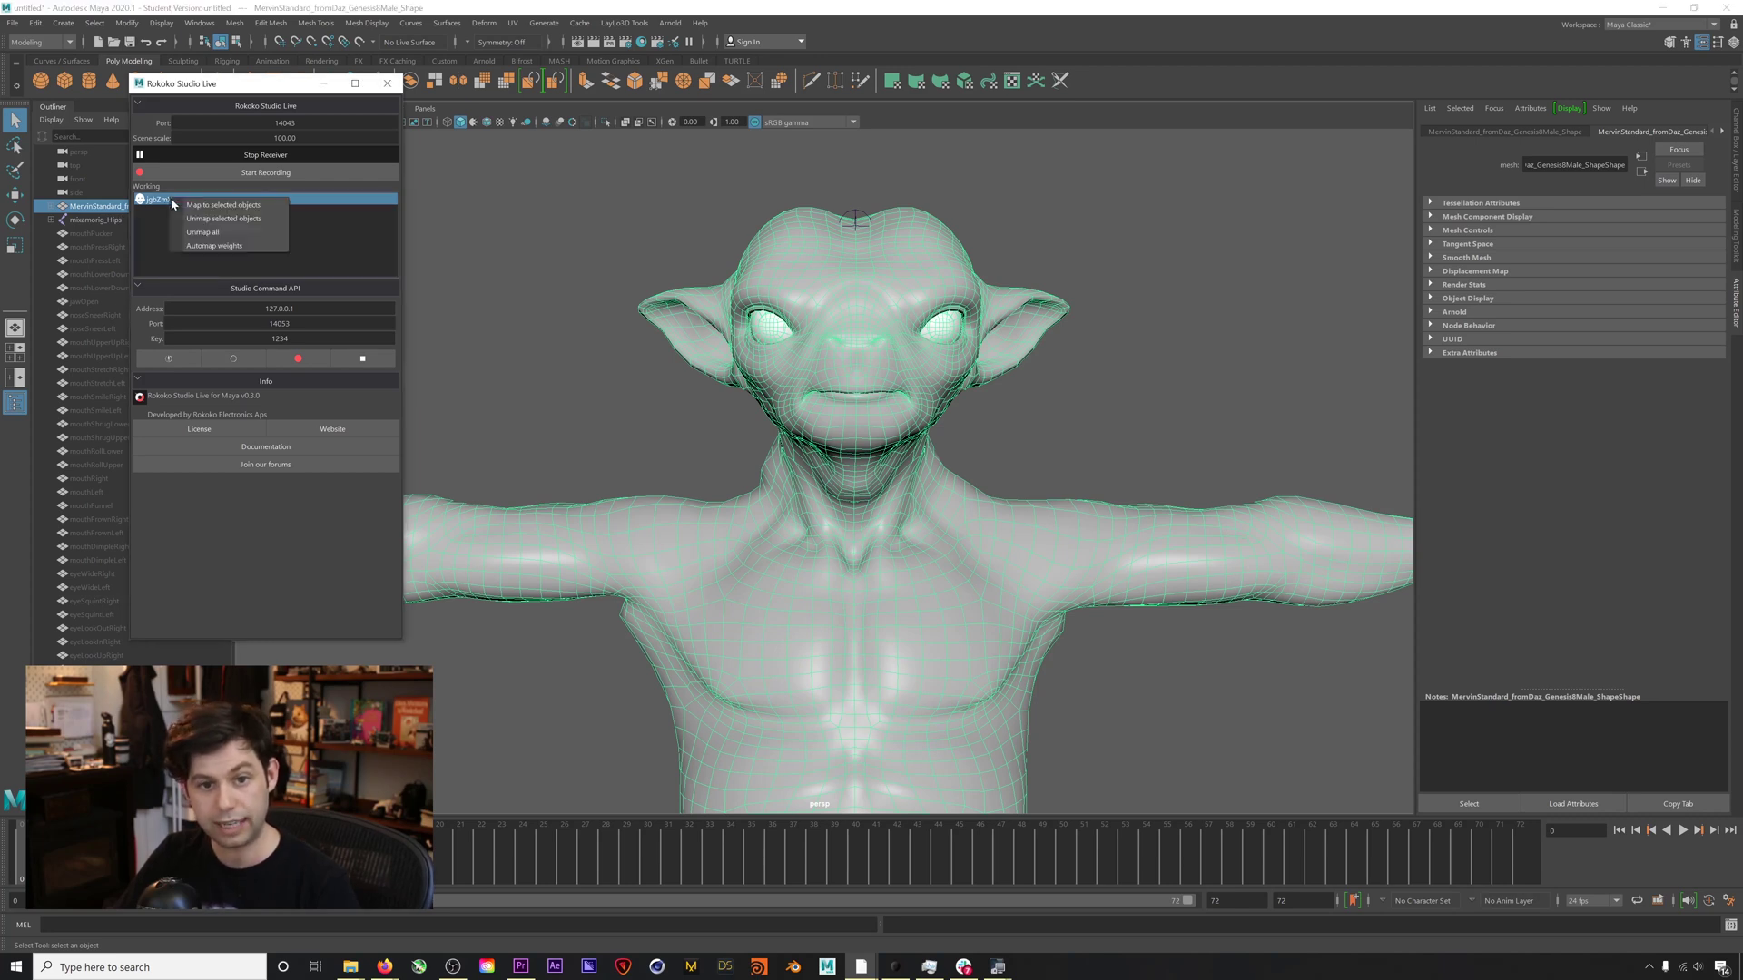
left_click(218, 205)
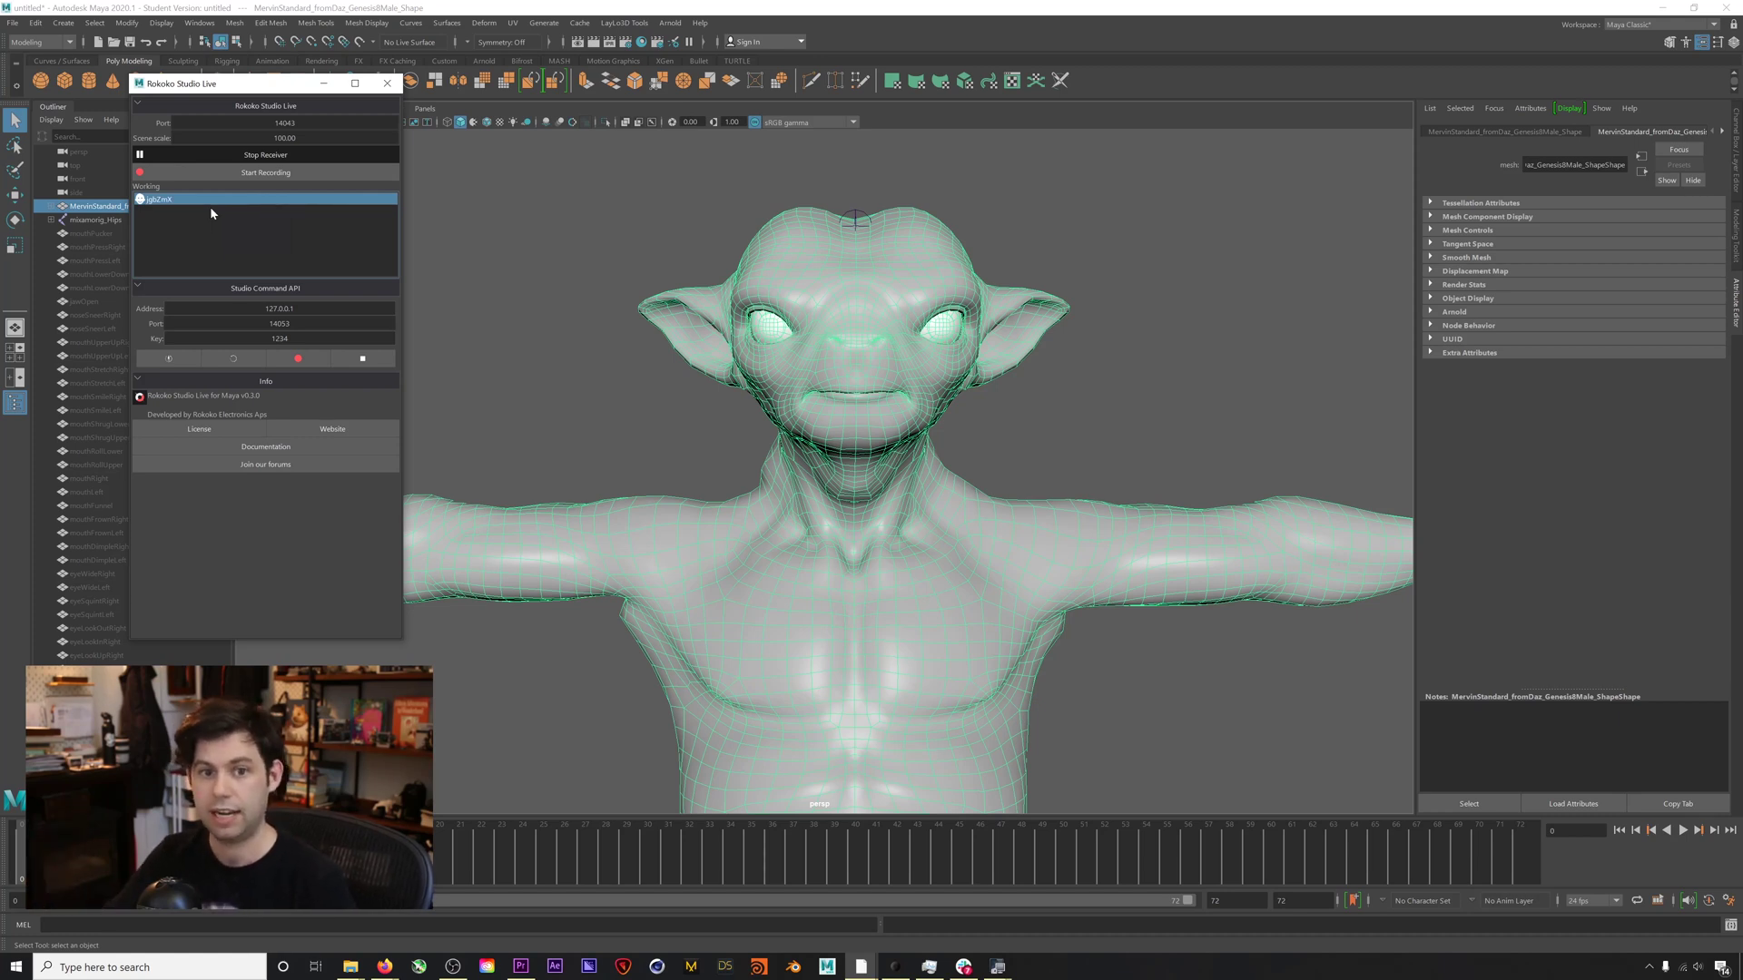
Step: Automap the blendshape weights to the face data and deselect the mesh
right_click(186, 203)
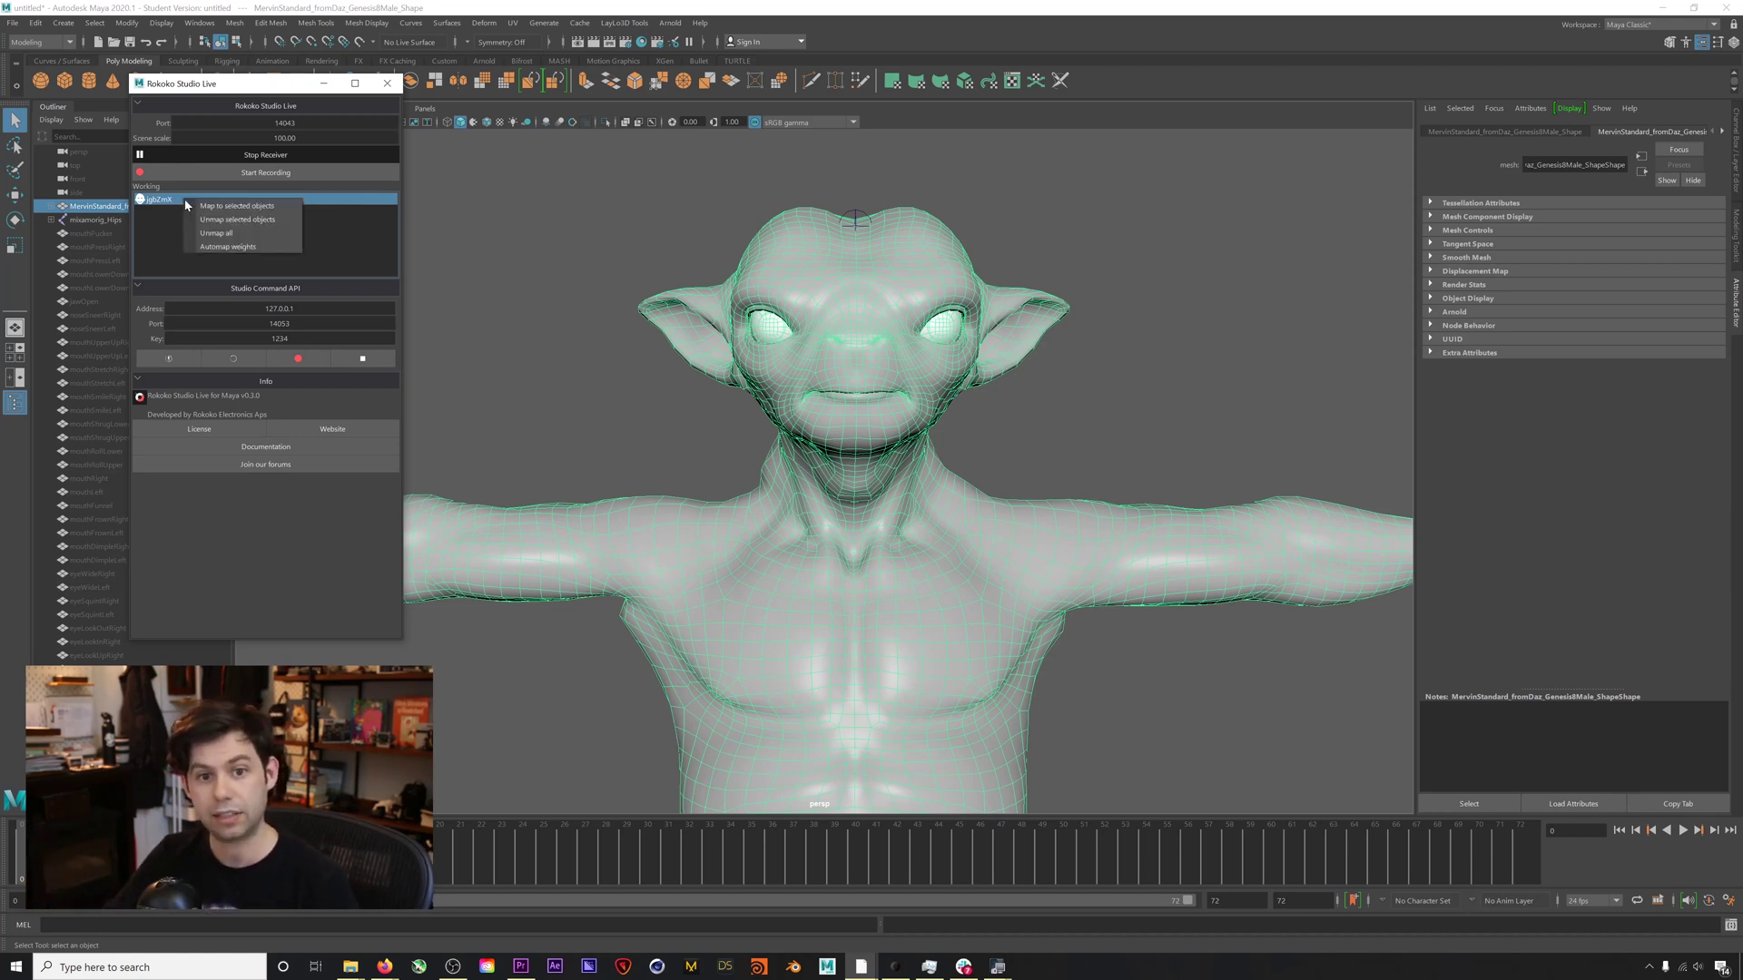
left_click(257, 248)
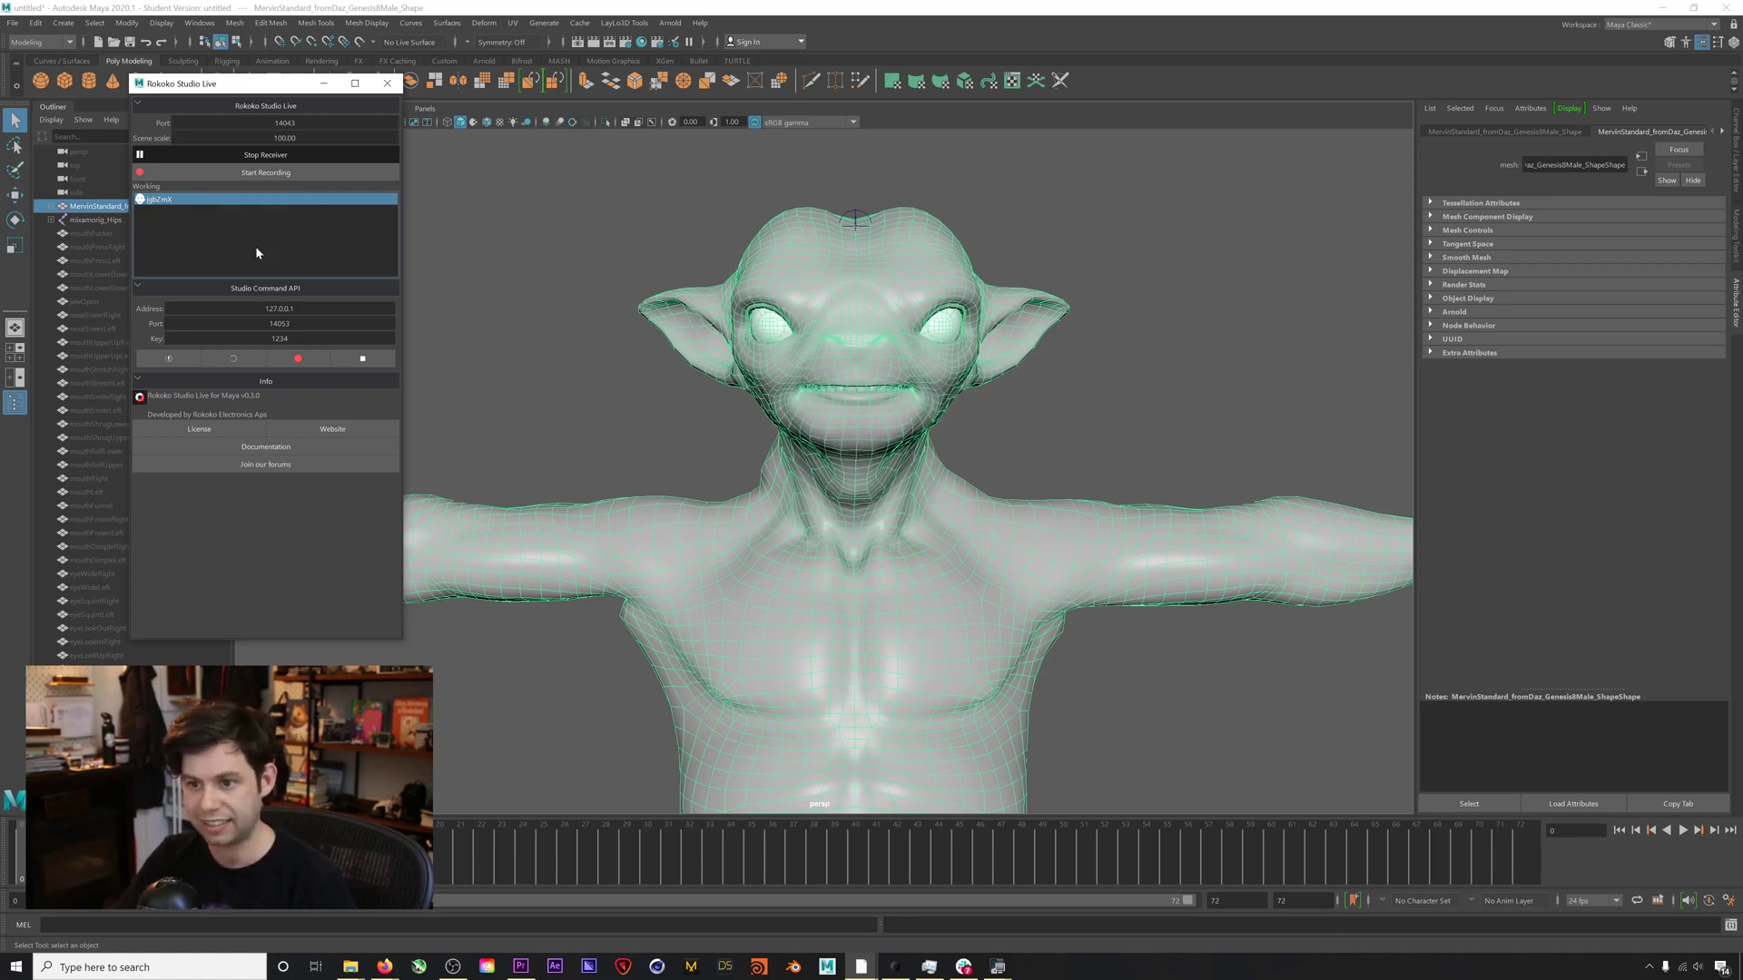
left_click(574, 229)
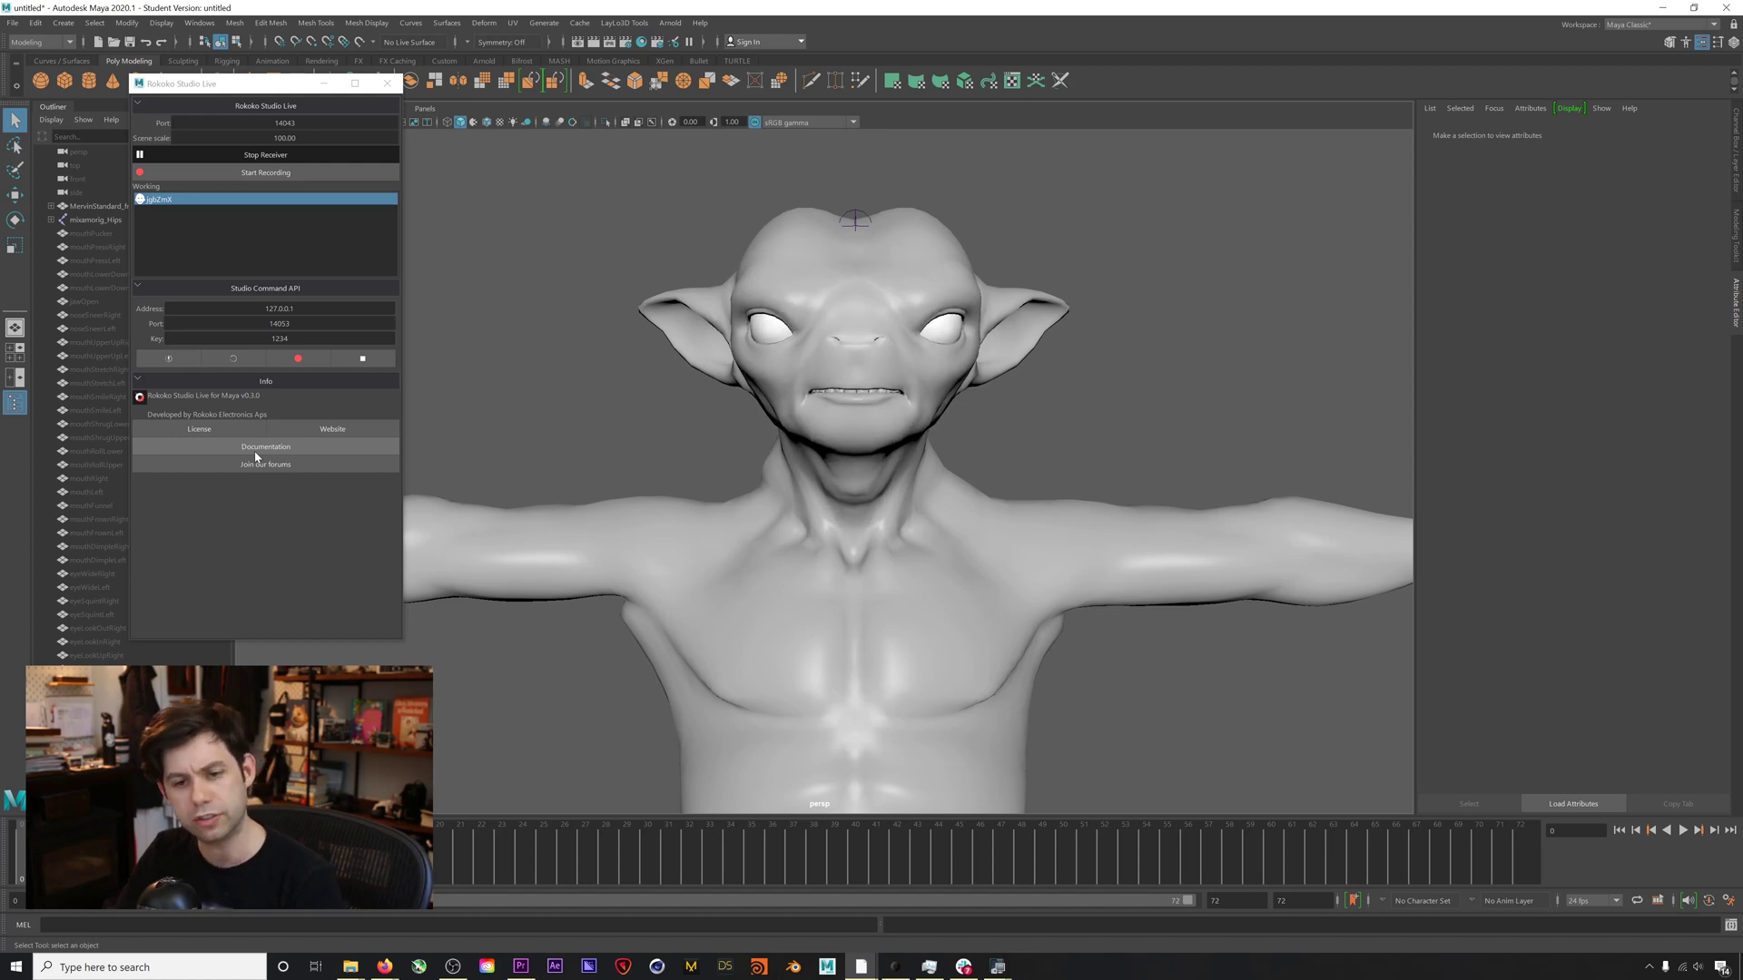
left_click_drag(256, 86, 228, 73)
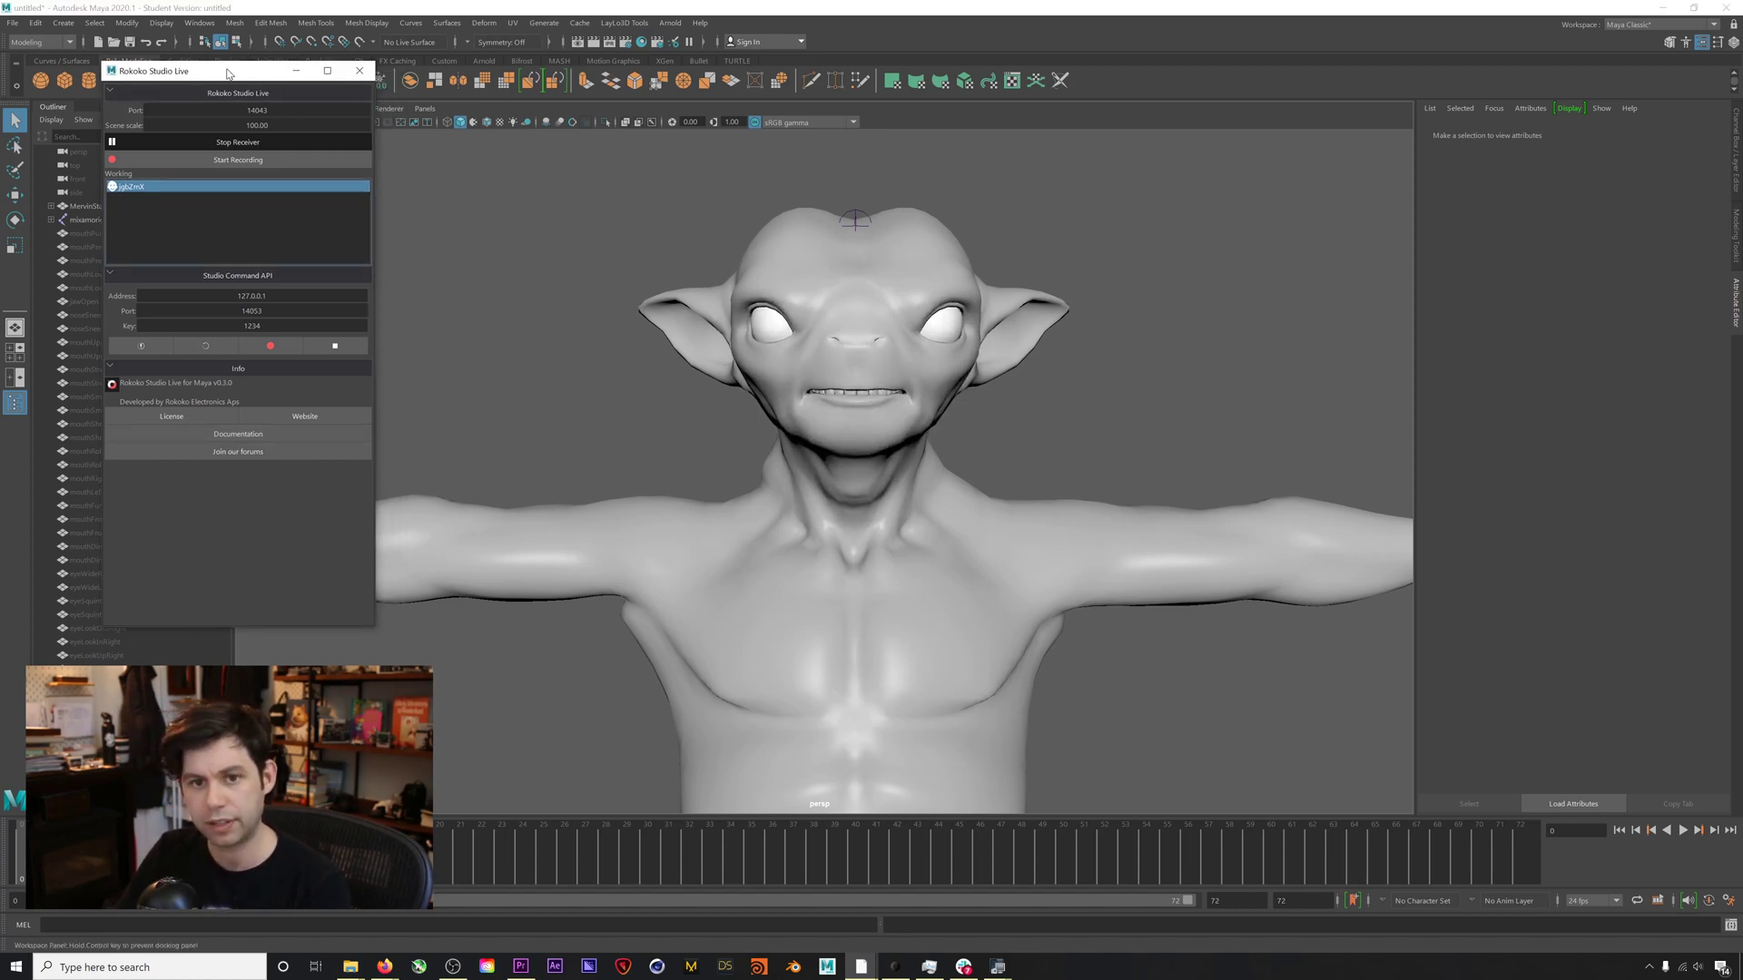